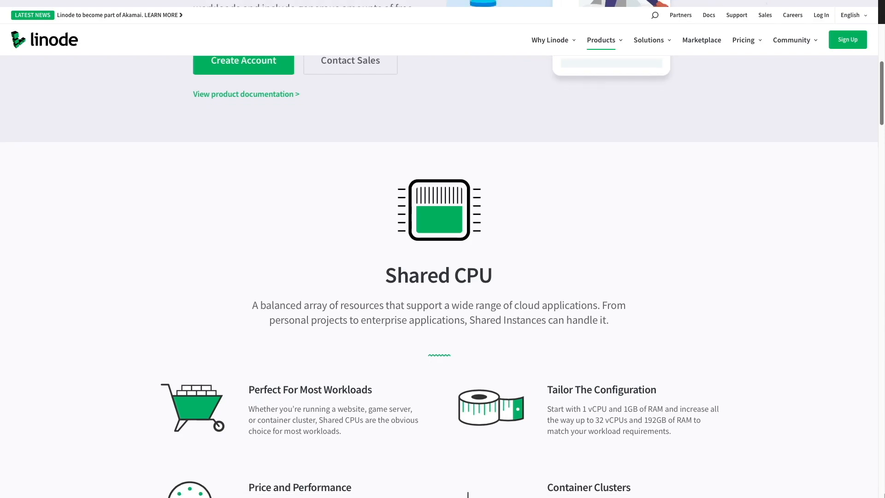
Browse Linode's Shared CPU product page and the app listings in its public Marketplace
scroll(438, 277, "down", 2)
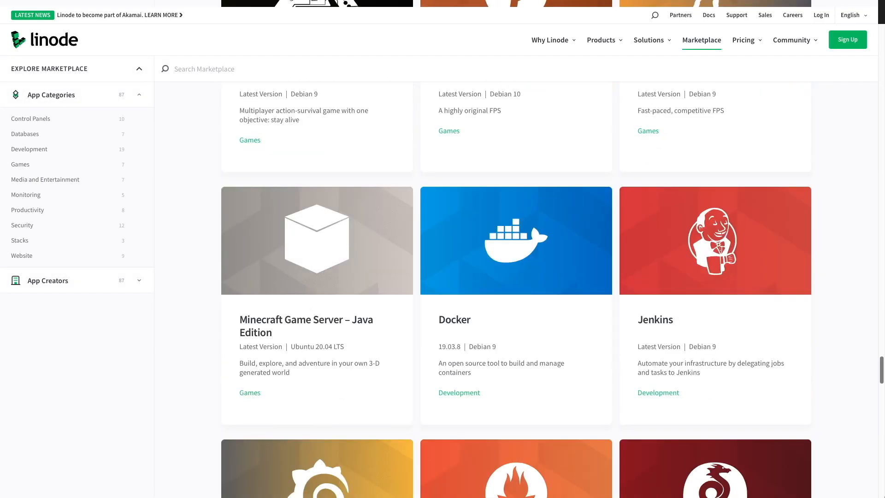
scroll(516, 276, "down", 6)
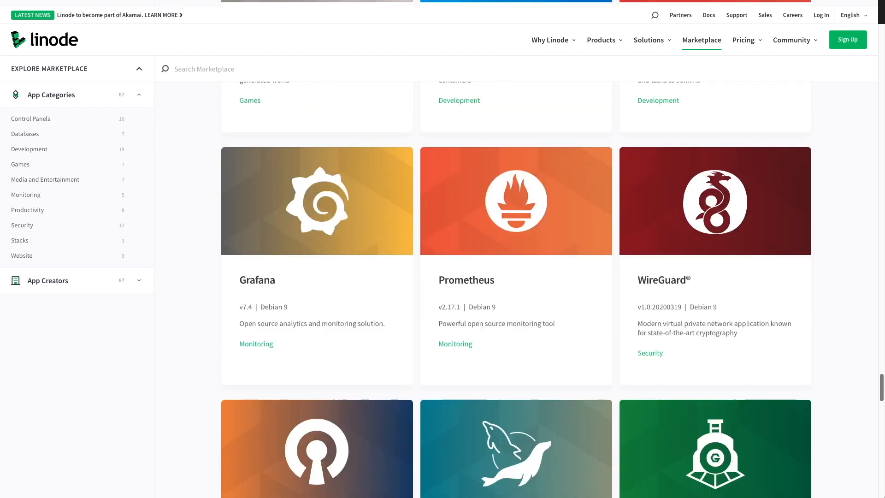
scroll(516, 276, "down", 4)
scroll(516, 277, "down", 1)
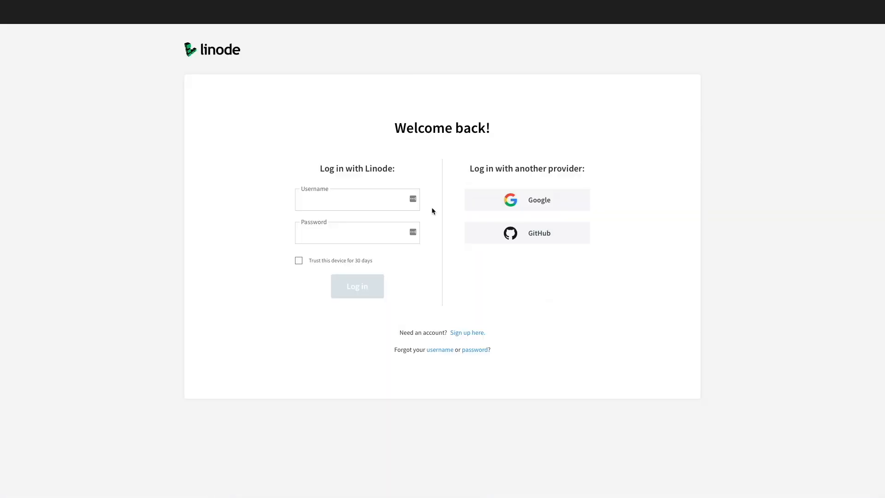
Log in to the Linode account with the account username and password
left_click(354, 200)
type("fbaba")
key("Tab")
type("********")
left_click(370, 285)
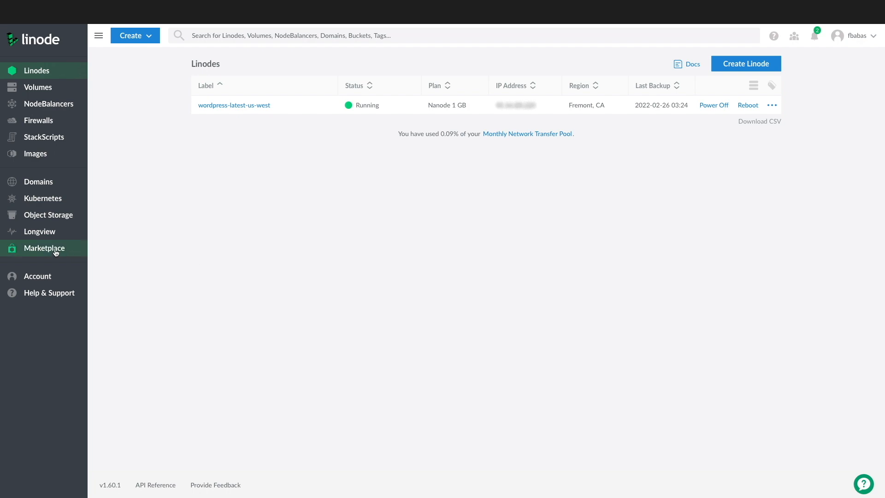
Open the Marketplace in the Linode account and select the OpenVPN app for deployment
left_click(55, 251)
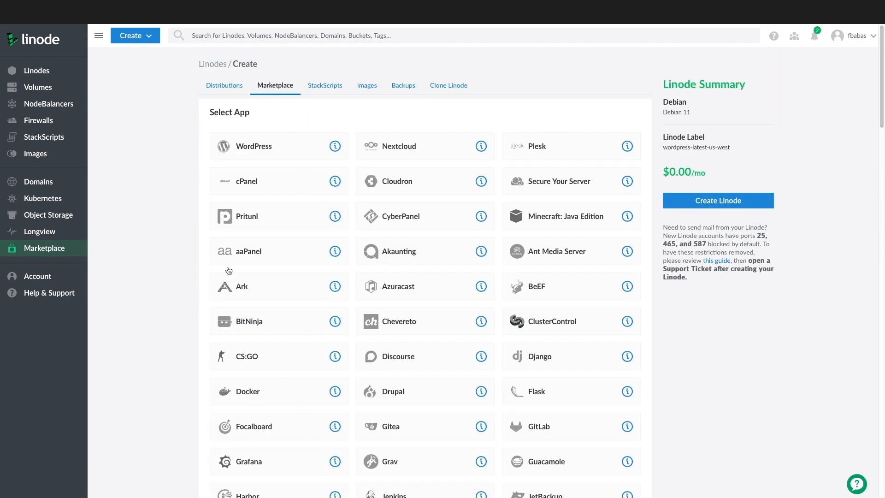
scroll(361, 296, "down", 3)
scroll(361, 296, "down", 5)
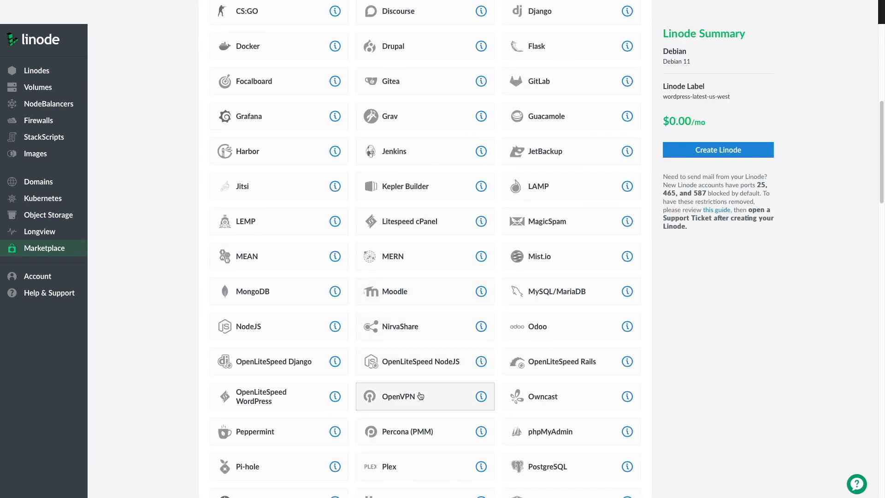
left_click(420, 396)
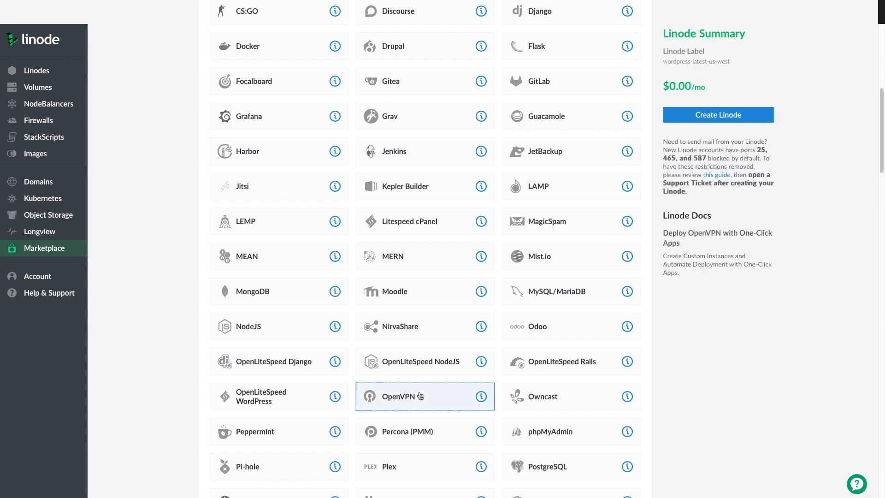
Disable root access over SSH in the OpenVPN options and choose Ubuntu 20.04 LTS as the image
scroll(420, 396, "down", 4)
scroll(421, 396, "down", 9)
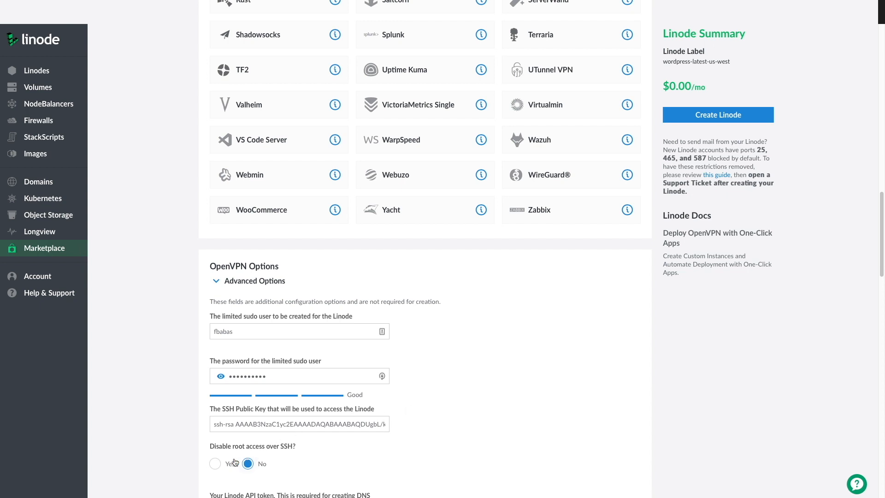
left_click(219, 466)
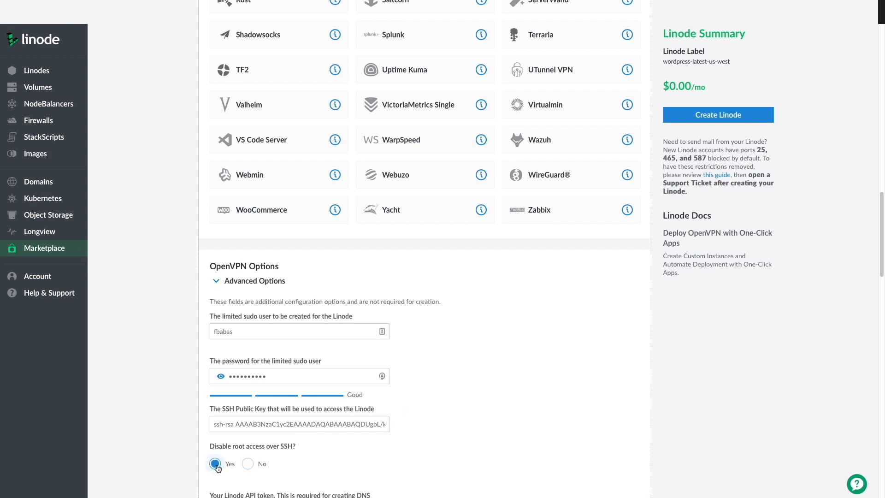
scroll(218, 467, "down", 4)
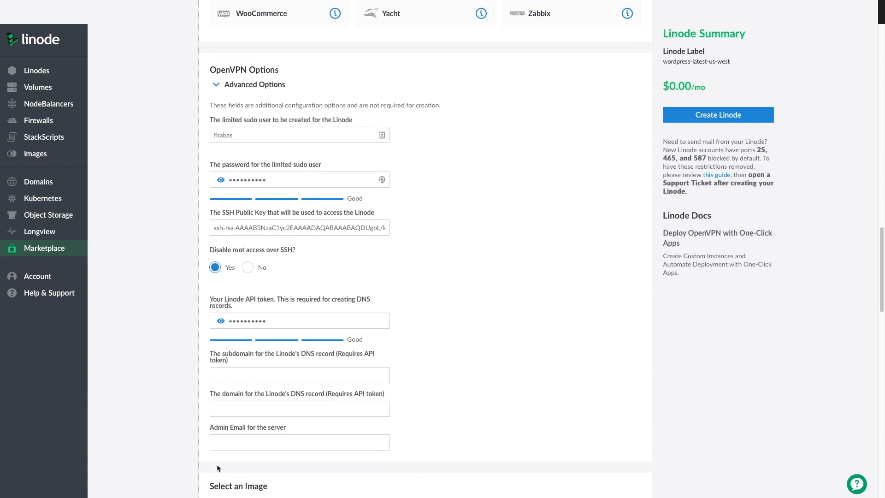
scroll(216, 464, "down", 3)
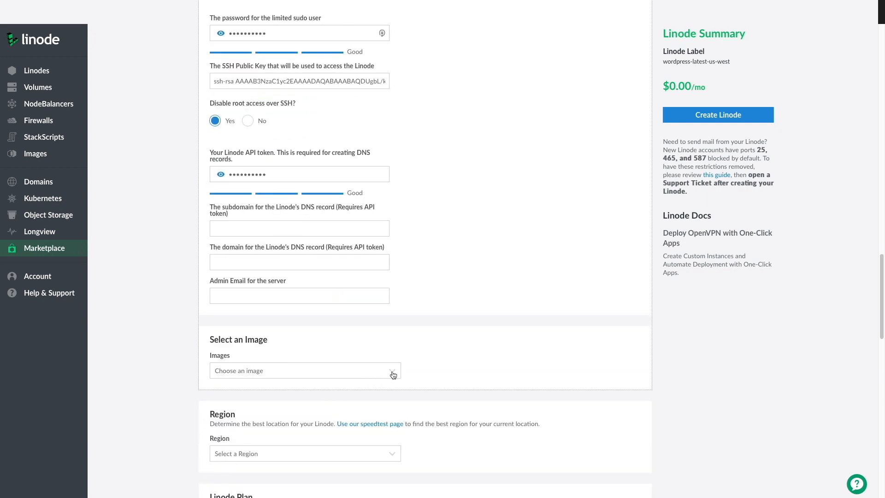
left_click(392, 372)
left_click(296, 439)
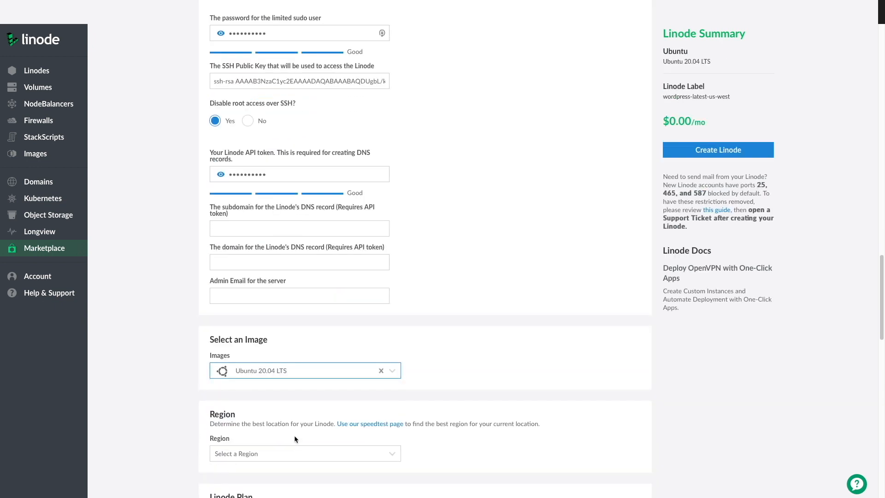
Set the Linode's region to Newark, NJ
scroll(295, 438, "down", 1)
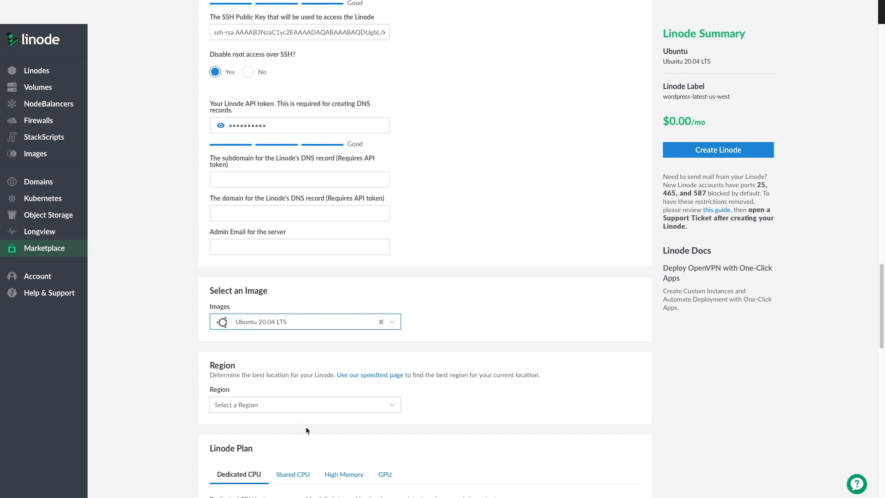
left_click(360, 410)
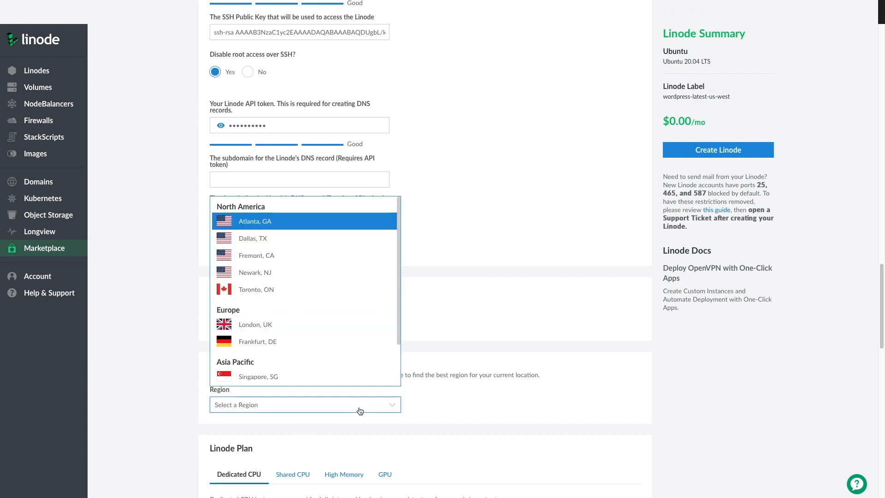
left_click(264, 272)
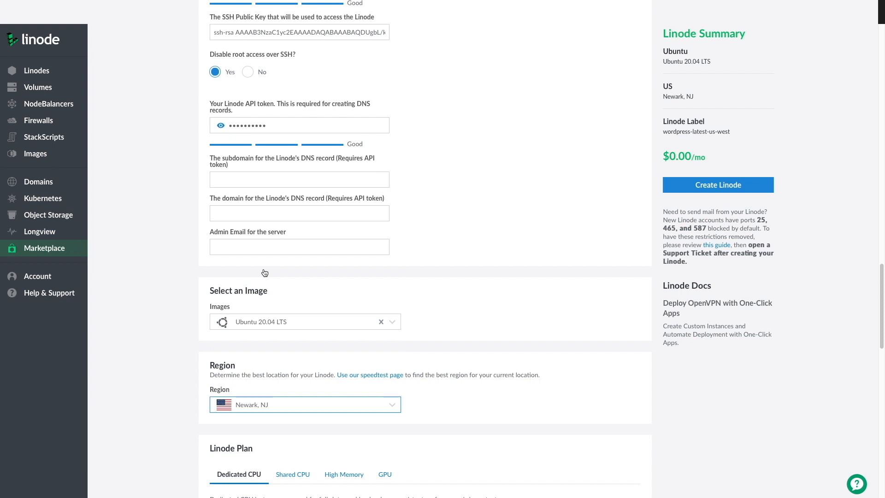
View the speed test page for Newark, United States, and return to the Linode creation form
left_click(366, 375)
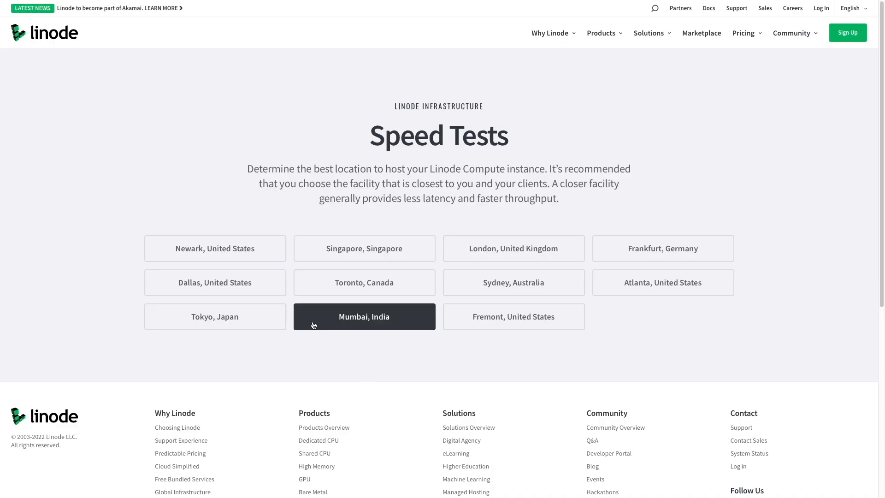
left_click(253, 254)
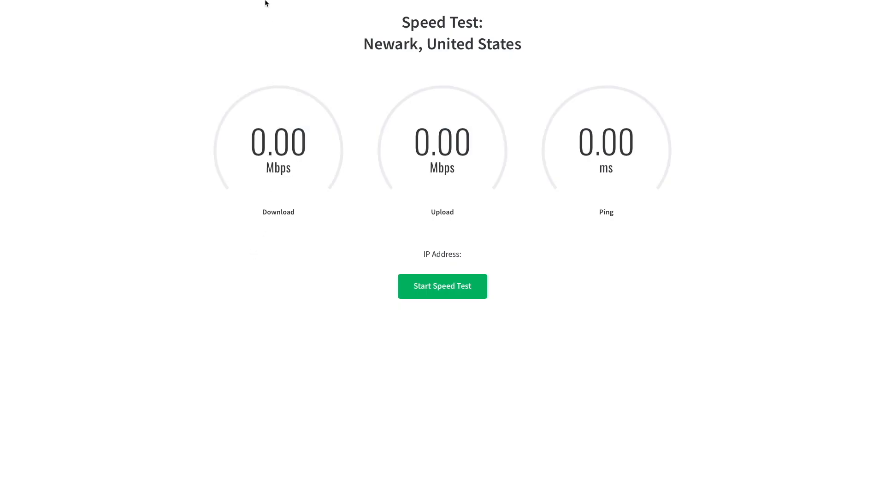
left_click(256, 42)
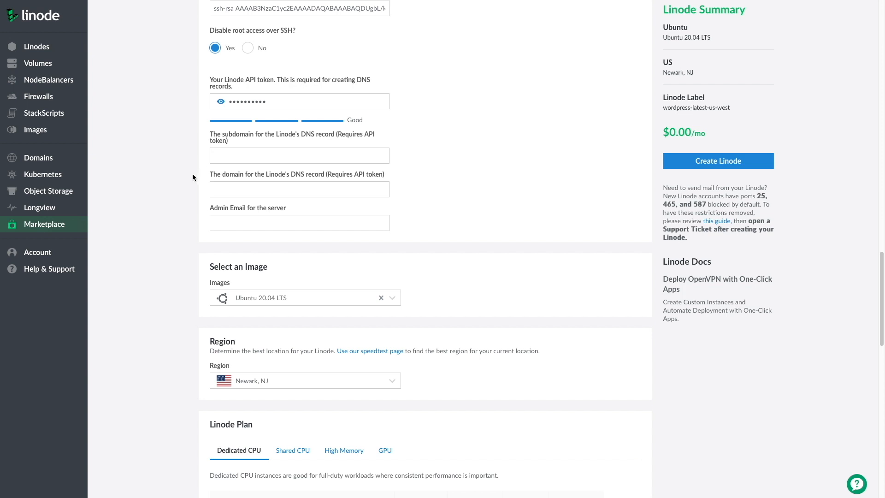
Choose the Nanode 1 GB plan from the Shared CPU plans for the Linode
scroll(192, 177, "down", 1)
scroll(193, 177, "up", 1)
scroll(193, 178, "down", 1)
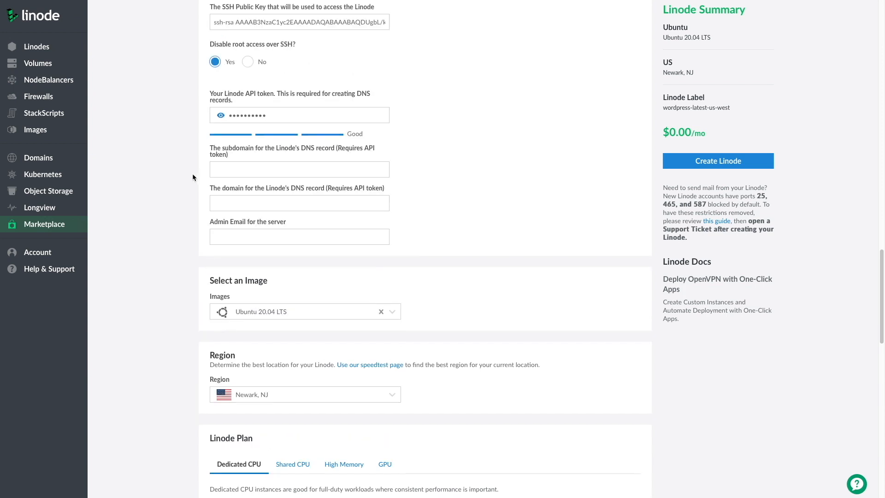
scroll(192, 178, "down", 3)
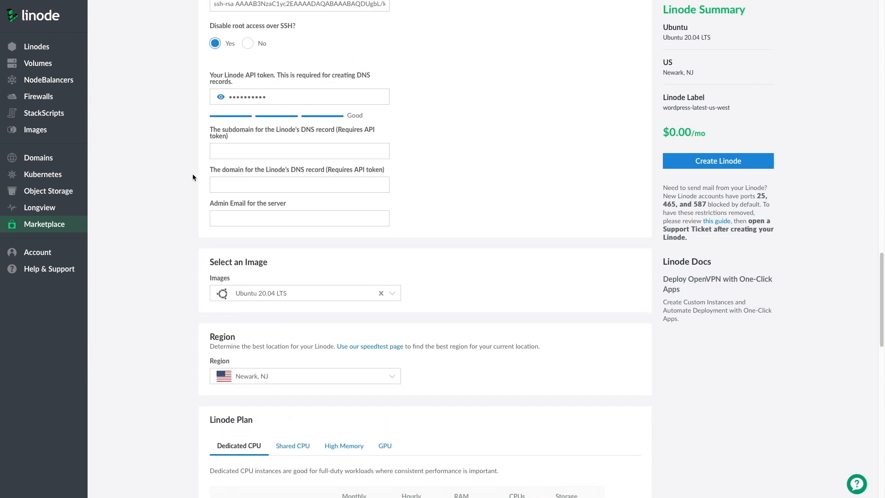
scroll(193, 177, "down", 1)
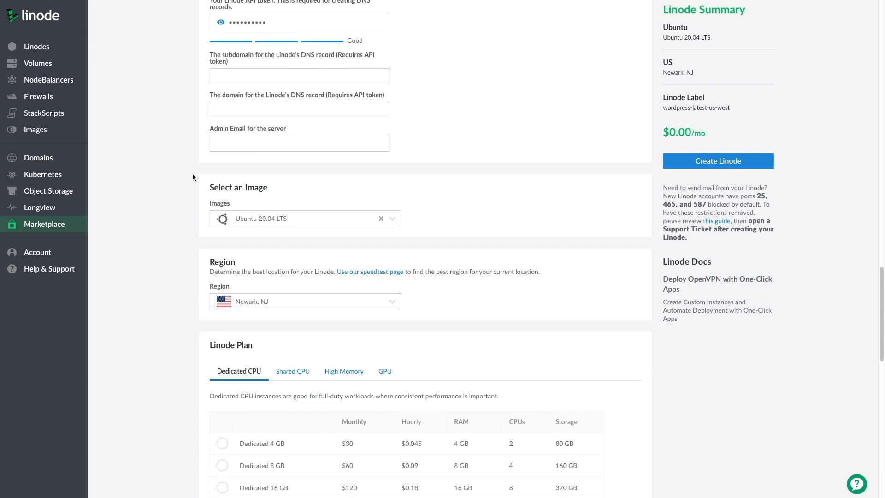
scroll(193, 178, "down", 4)
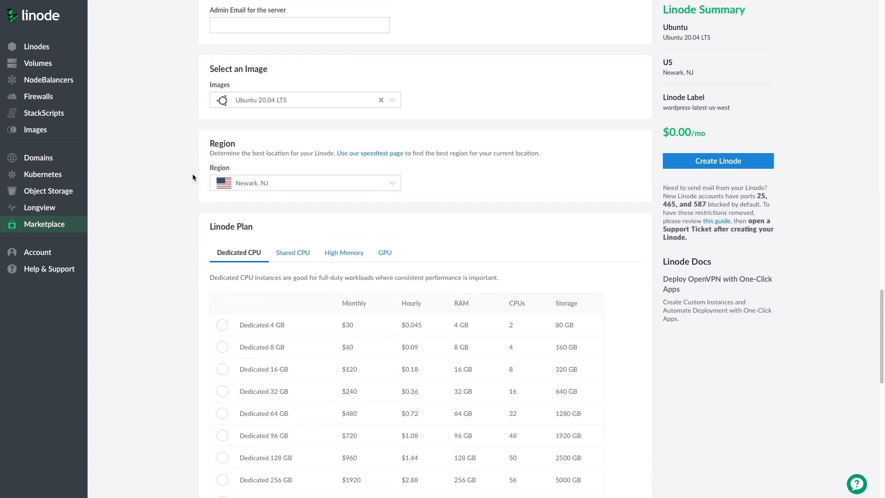
scroll(193, 177, "down", 2)
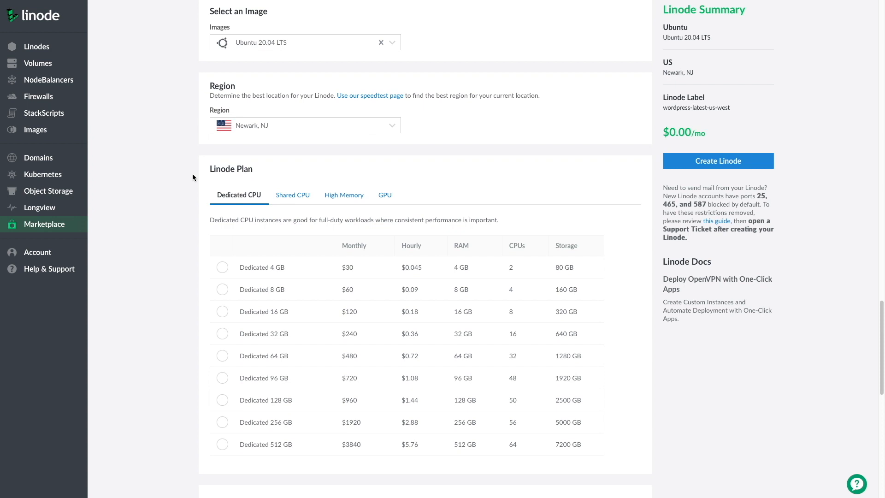
left_click(278, 196)
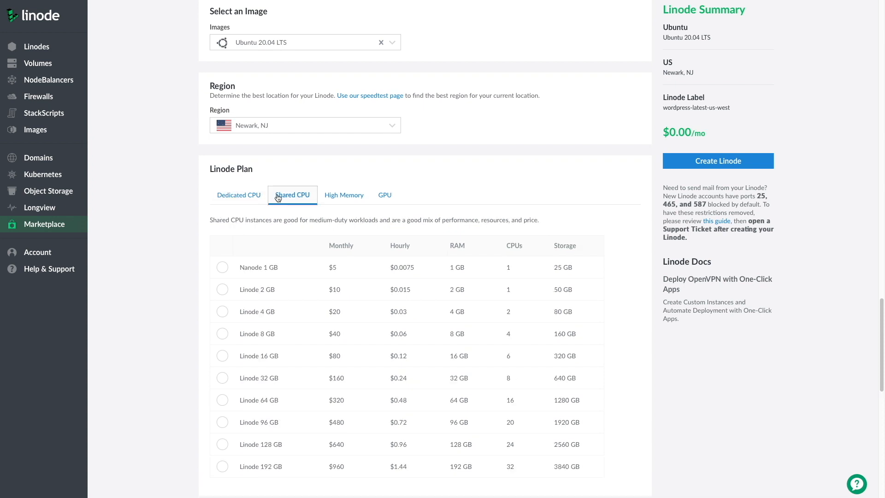
left_click(222, 268)
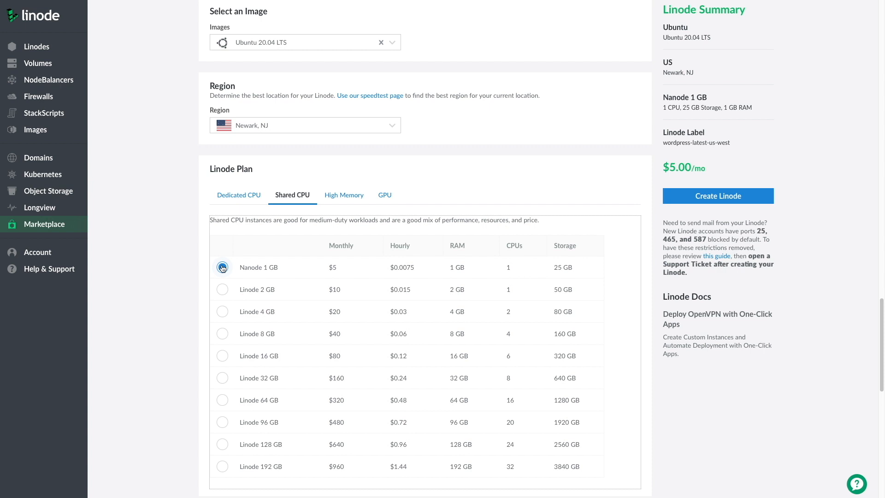
Replace the Linode label with openvpn-newark-nj and create the Linode
scroll(222, 277, "down", 5)
left_click(297, 296)
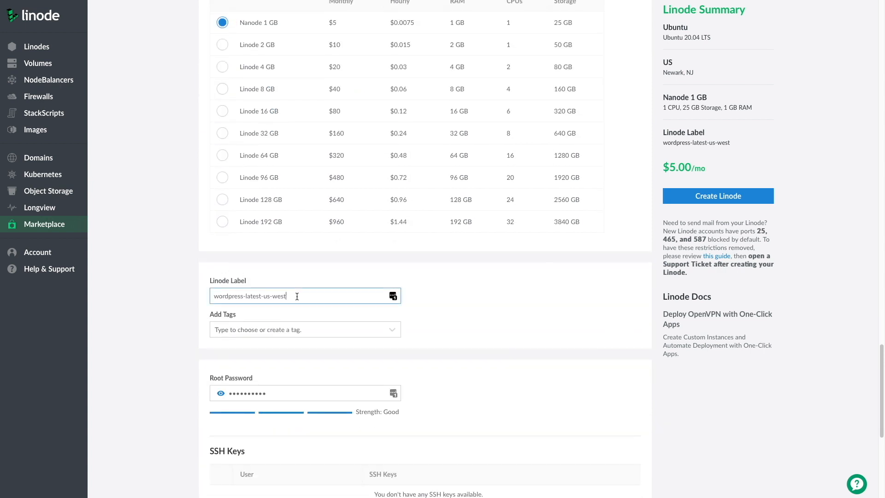
left_click_drag(297, 295, 207, 297)
type("openvp")
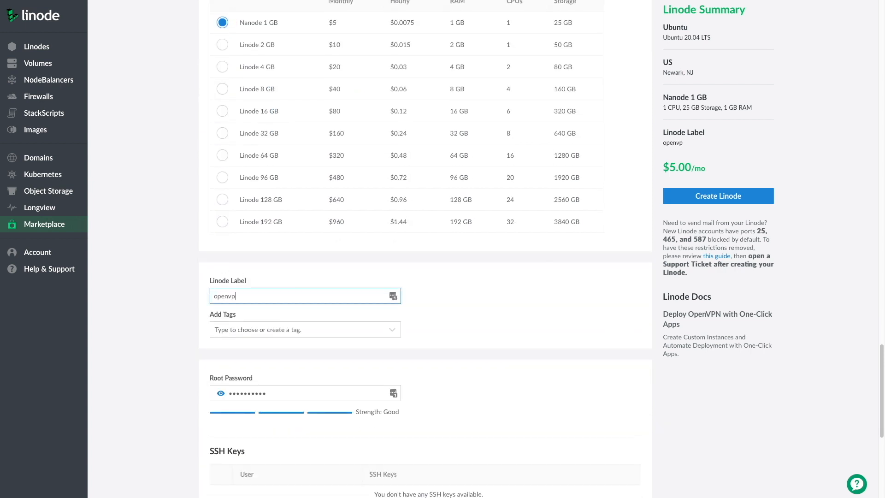
type("n-newark-nj")
scroll(207, 300, "down", 3)
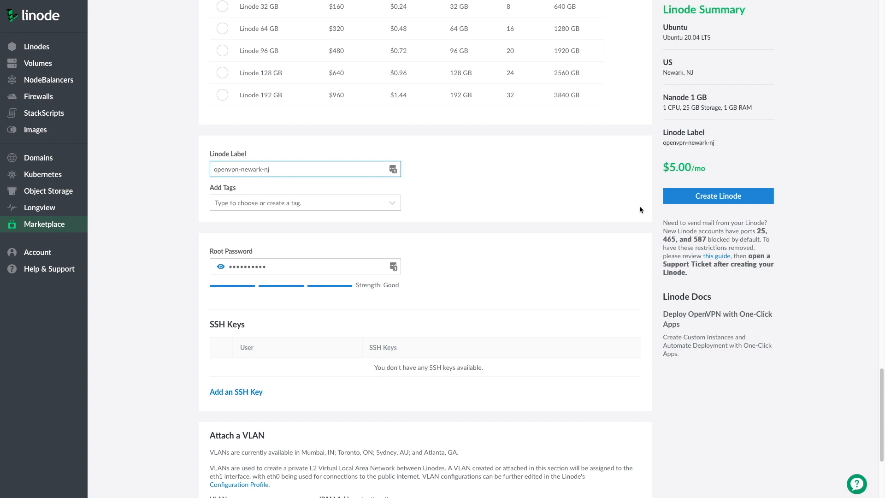
left_click(695, 198)
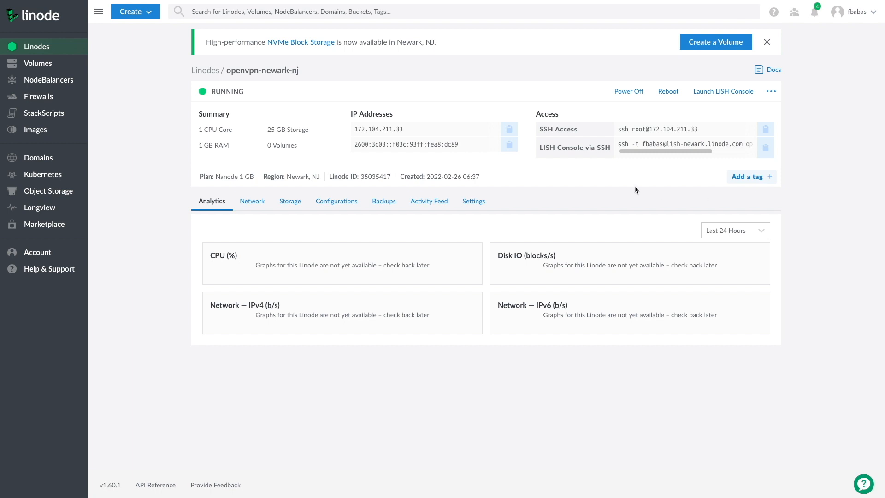
left_click(511, 131)
key("super+t")
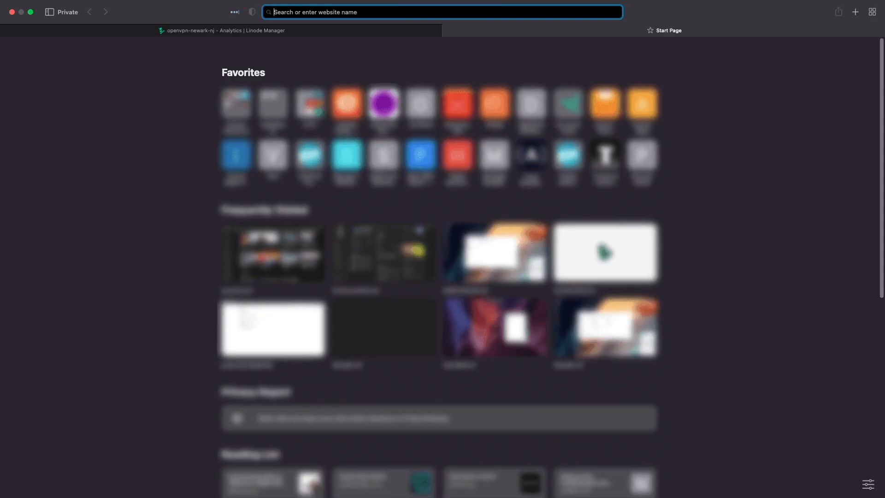
type("https://")
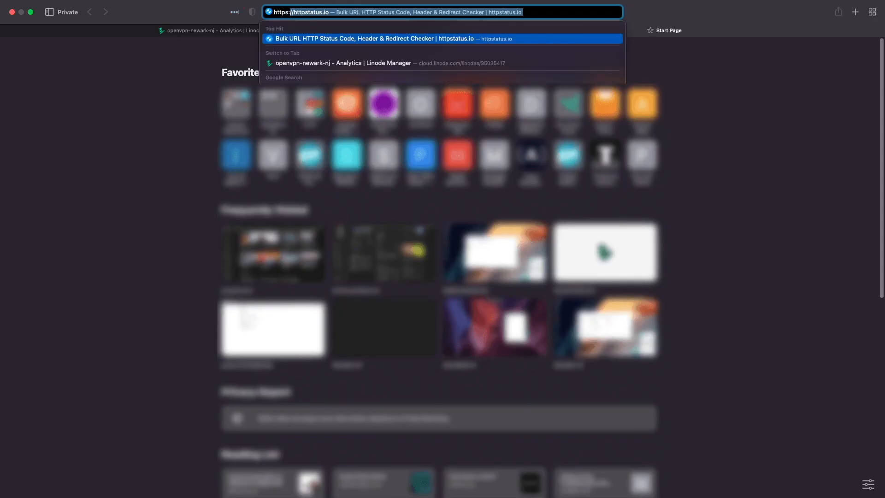
key("super+v")
type(":9")
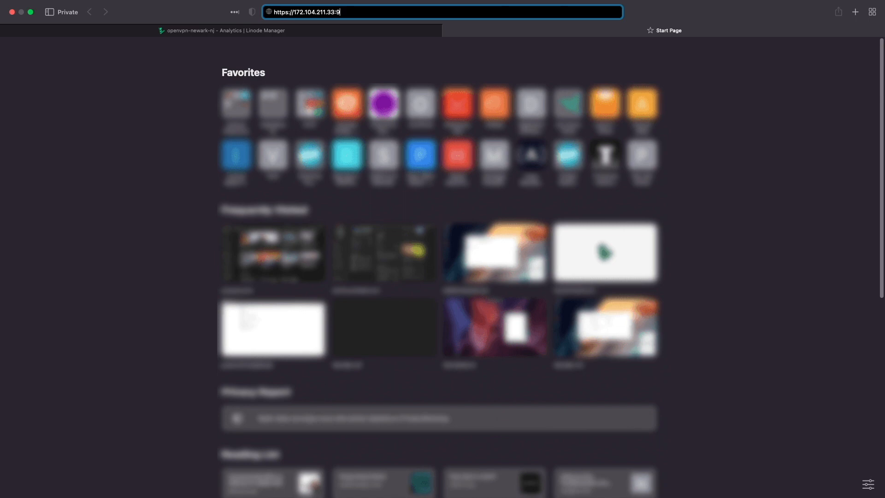
type("43/admin")
key("Return")
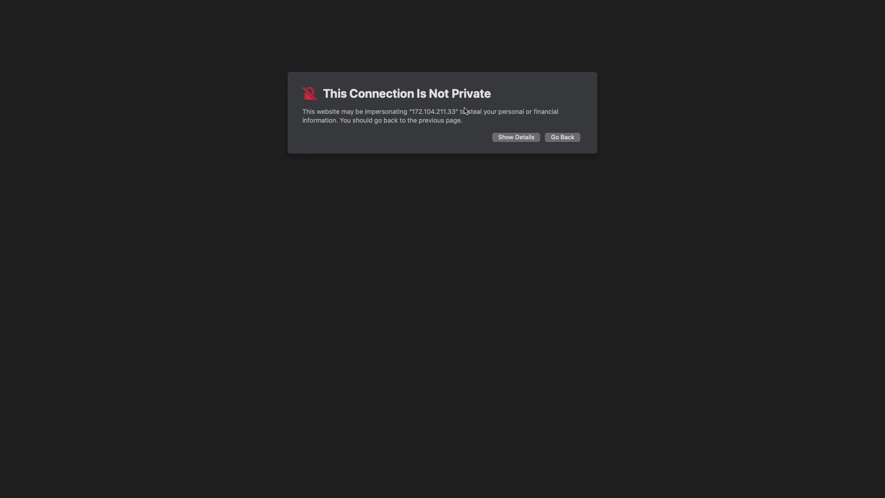
left_click(504, 138)
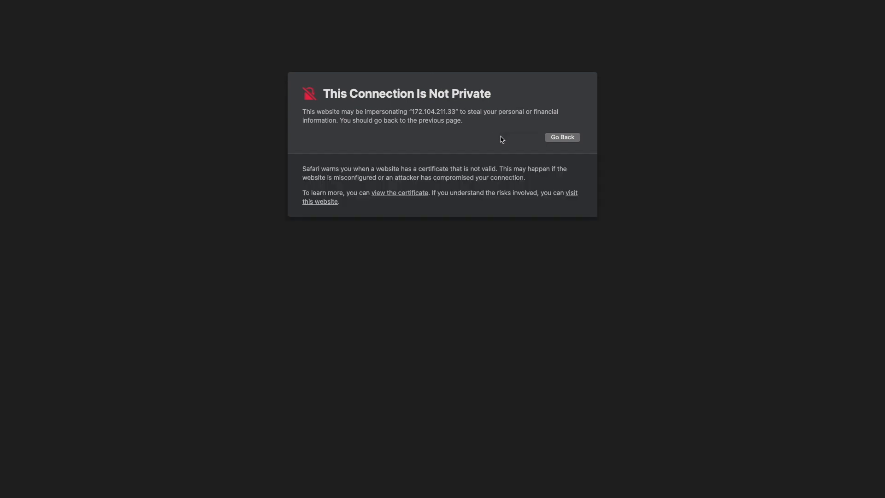
left_click(571, 194)
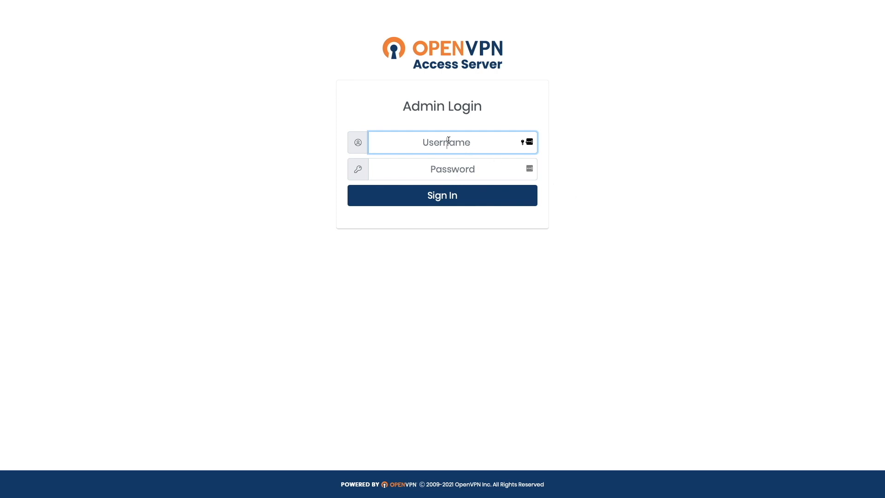
Enter openvpn as the admin username, then return to the Linode's page and launch its LISH Console
type("openvpn")
mouse_move(292, 3)
left_click(272, 41)
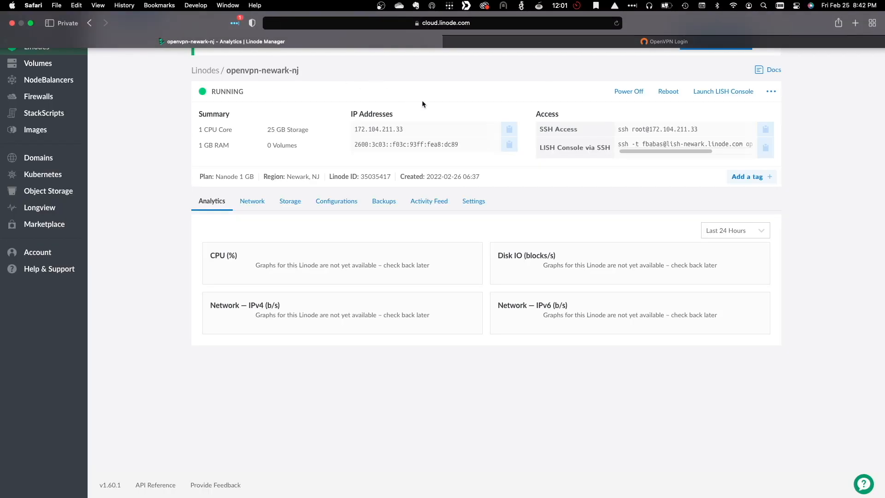
left_click(701, 95)
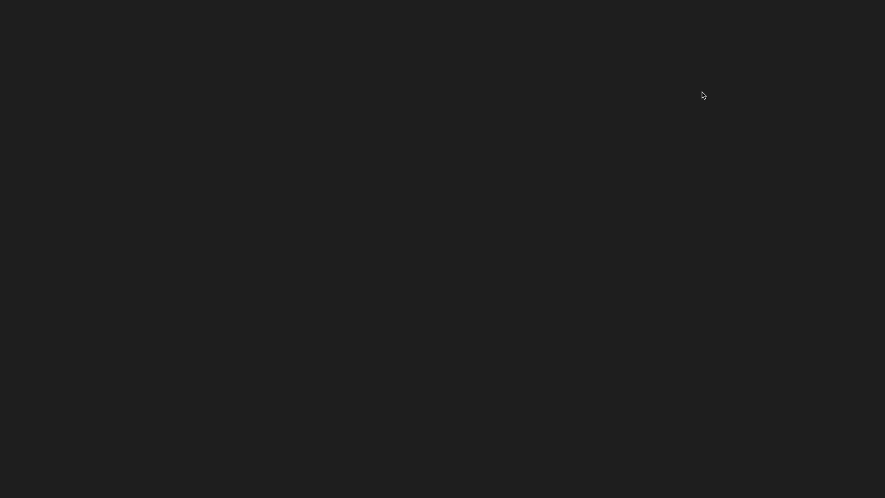
left_click(469, 201)
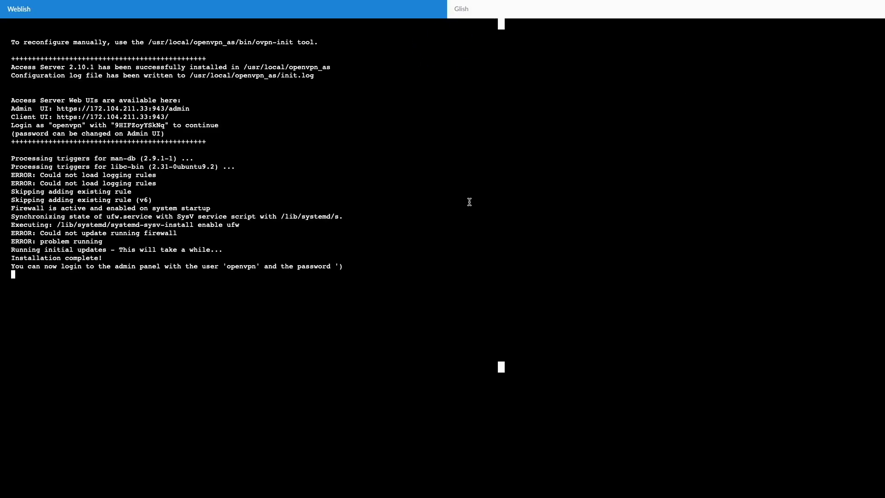
Log in to the server's Weblish console with the limited user's username and account password
key("Return")
type("fbabas")
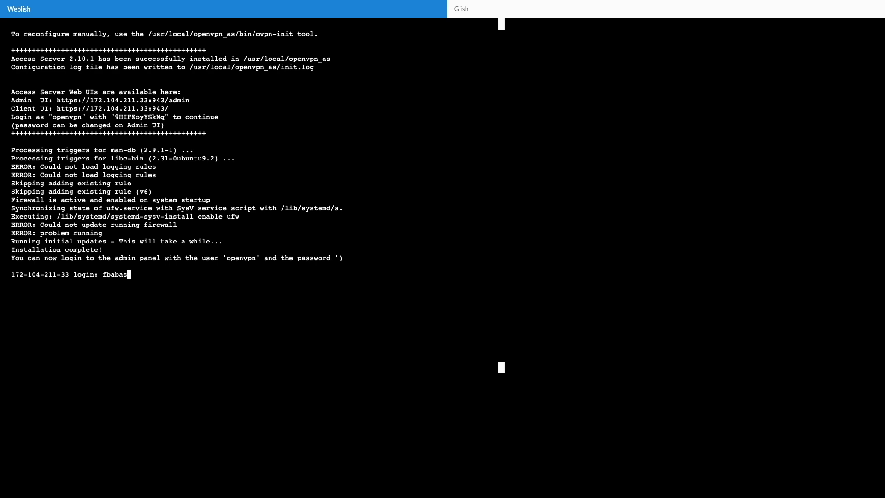
key("Return")
key("Return")
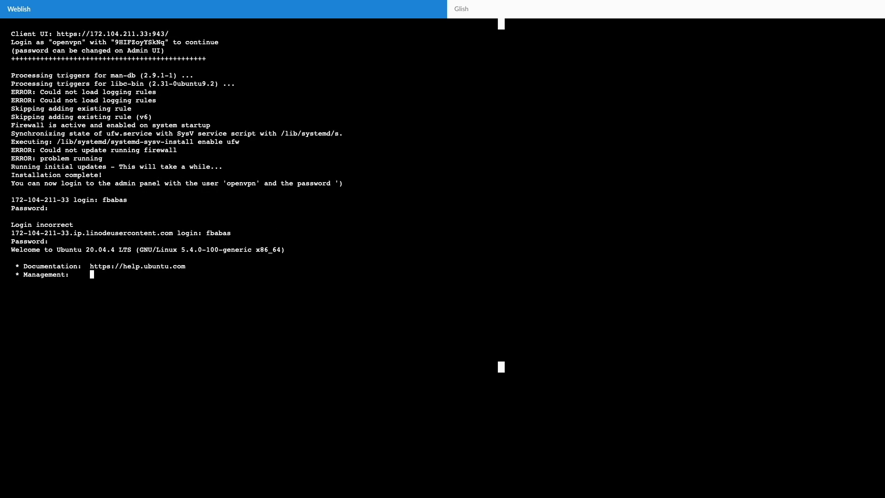
Run sudo cat /usr/local/openvpn_as/tmp/initial_ovpn_pass in the console, authorizing it with the account password
type("sudo cat /usr/loc")
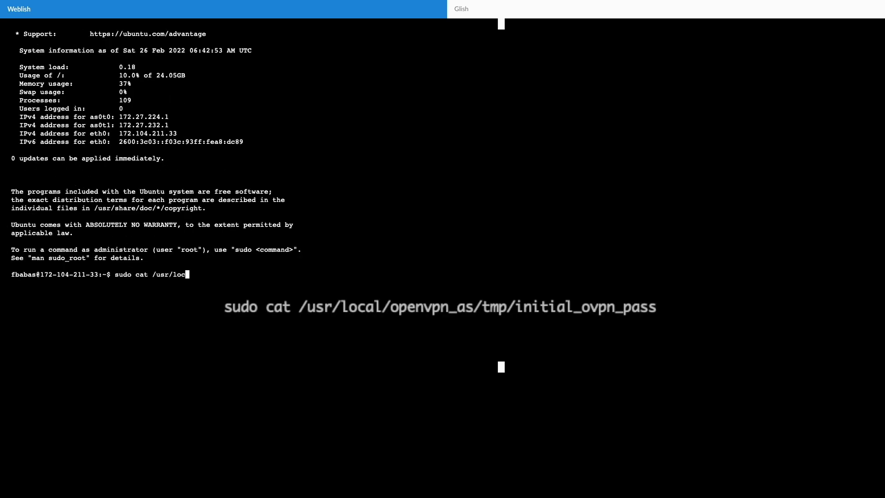
type("al/openvpn_as/tmp/in")
key("Tab")
key("Return")
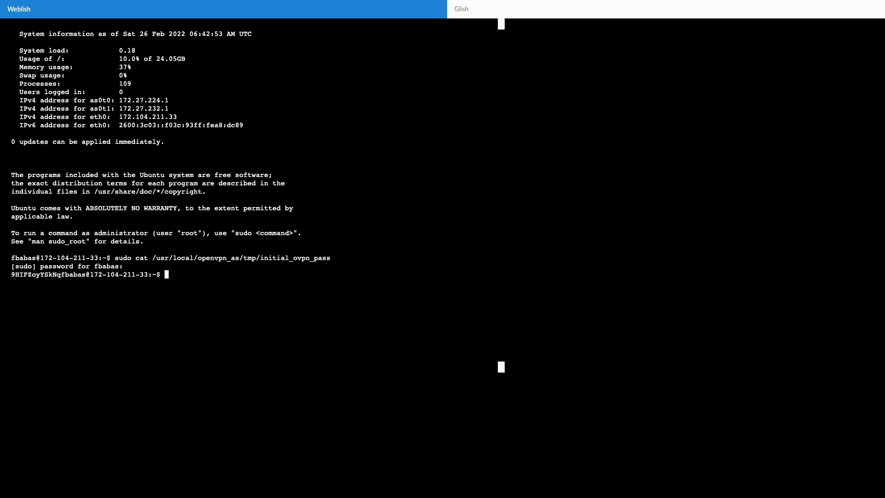
Copy the initial OpenVPN password from the console, sign in to the admin page with it and accept the license agreement
left_click_drag(61, 274, 12, 275)
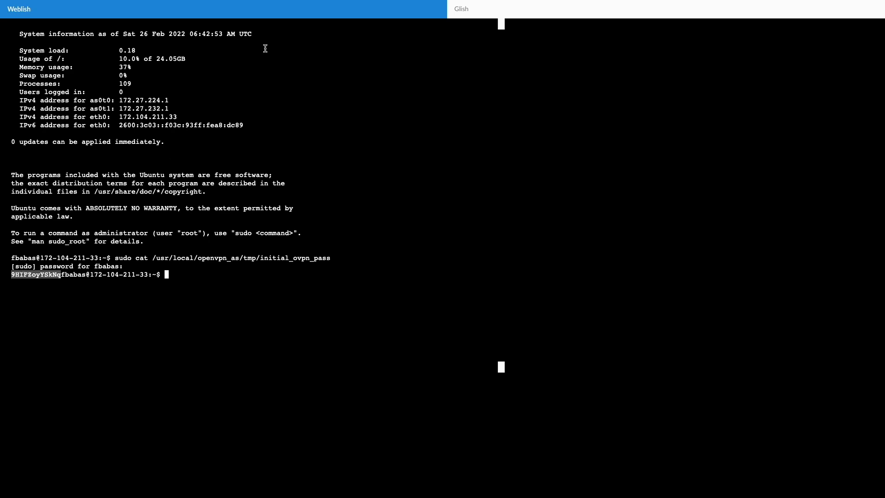
left_click(737, 42)
key("Tab")
key("super+v")
left_click(464, 196)
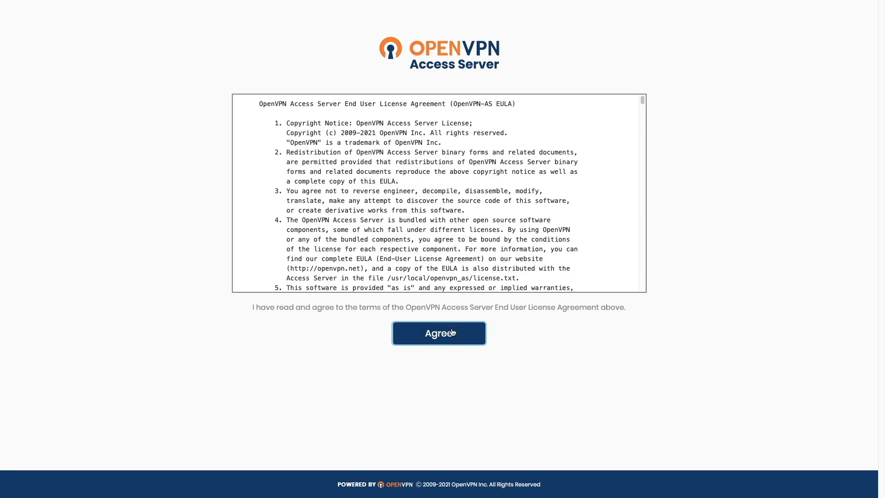
left_click(452, 332)
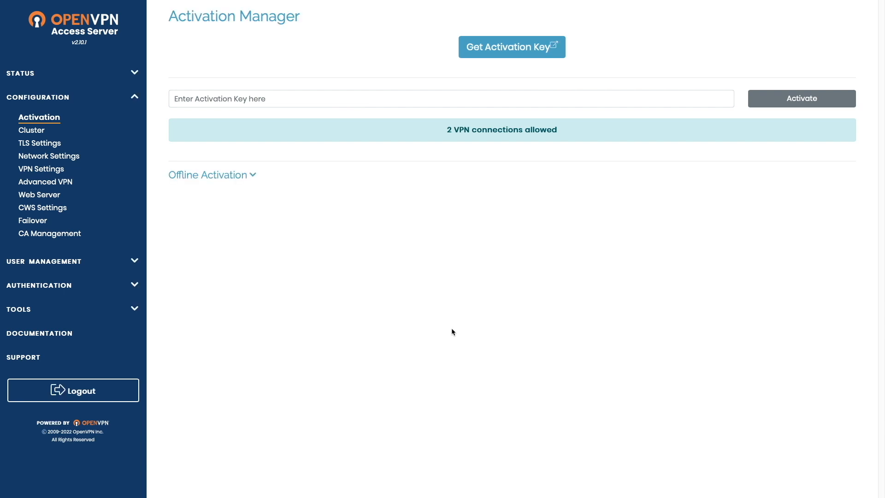
Look through the Status and Configuration sections, and open User Permissions under User Management
left_click(140, 72)
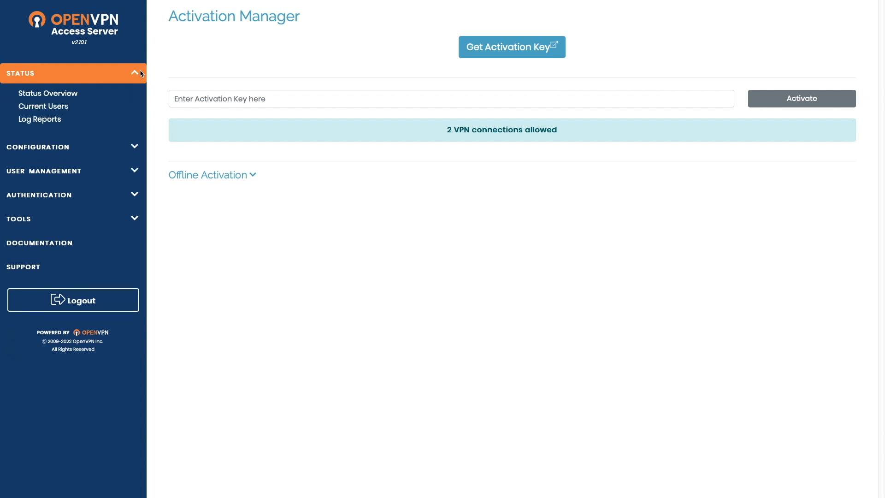
left_click(137, 145)
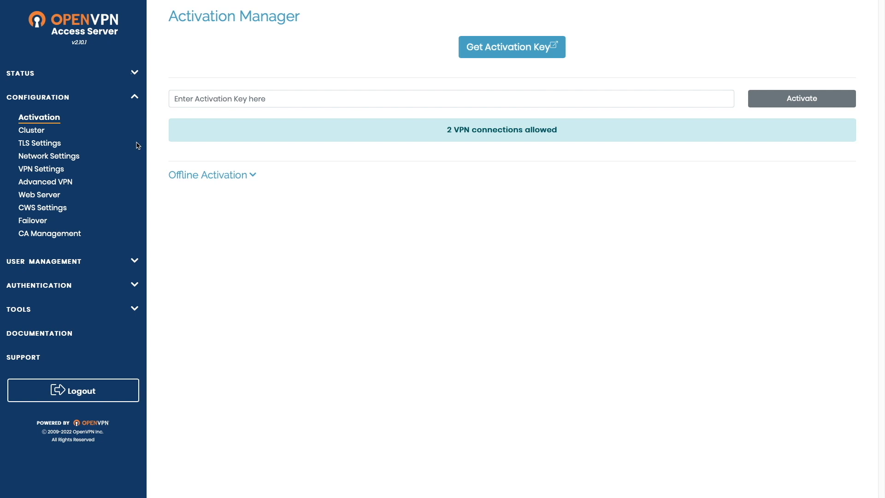
left_click(134, 260)
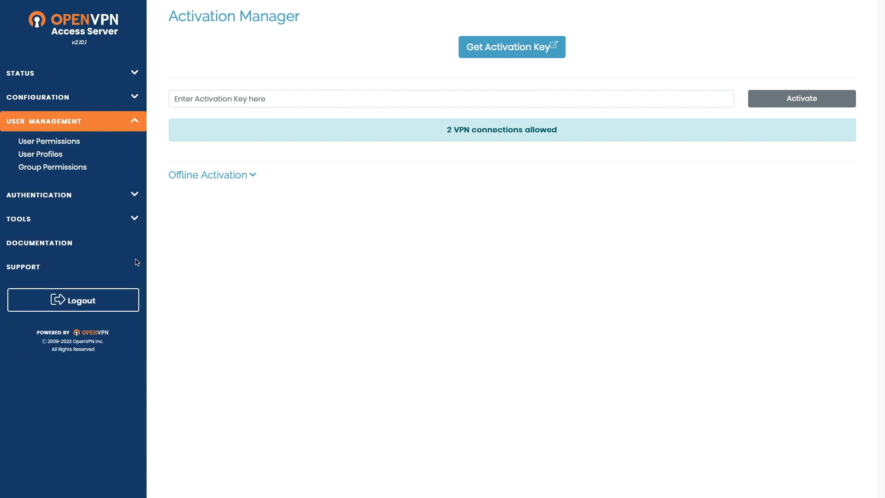
left_click(80, 143)
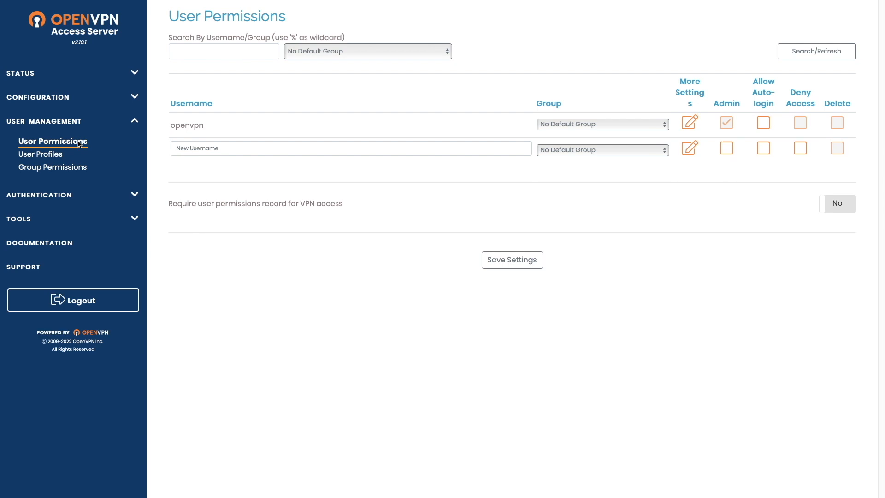
Enter the new VPN user's username, allow auto-login and set the user's local password
left_click(188, 147)
type("fbabas")
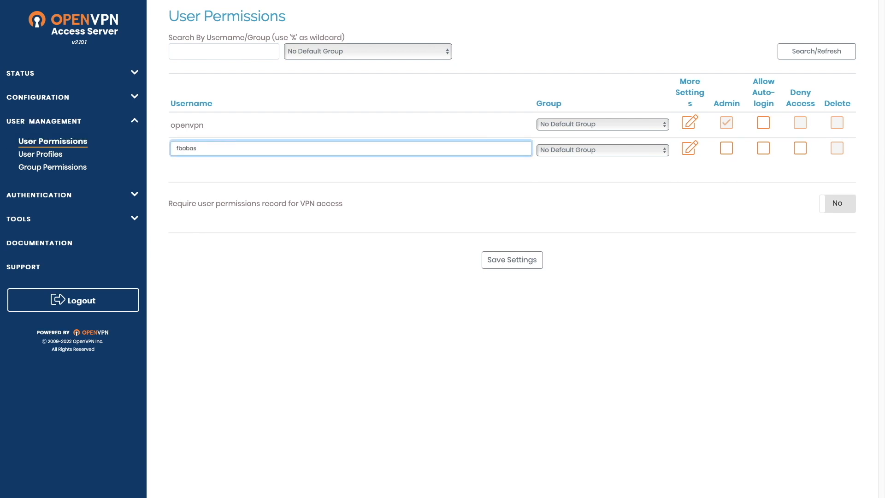
left_click(762, 150)
left_click(690, 148)
left_click(668, 239)
type("**********")
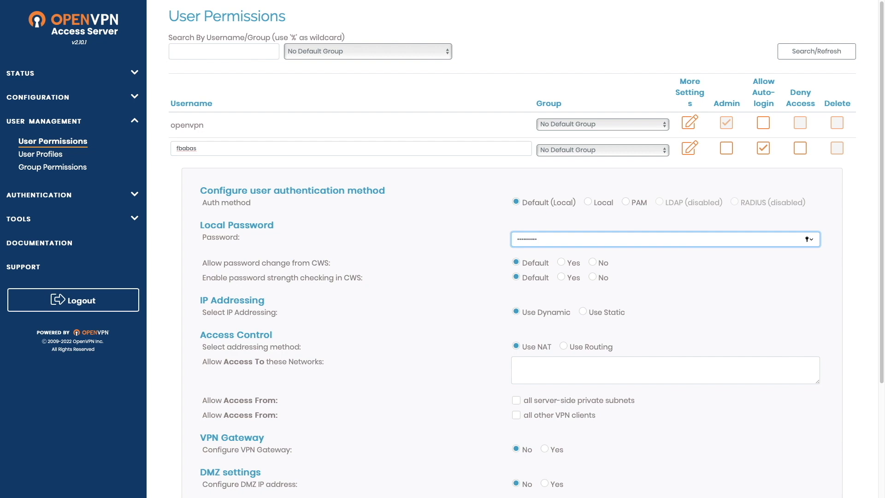
Save the user permissions and apply the changes to the running server
scroll(576, 237, "down", 3)
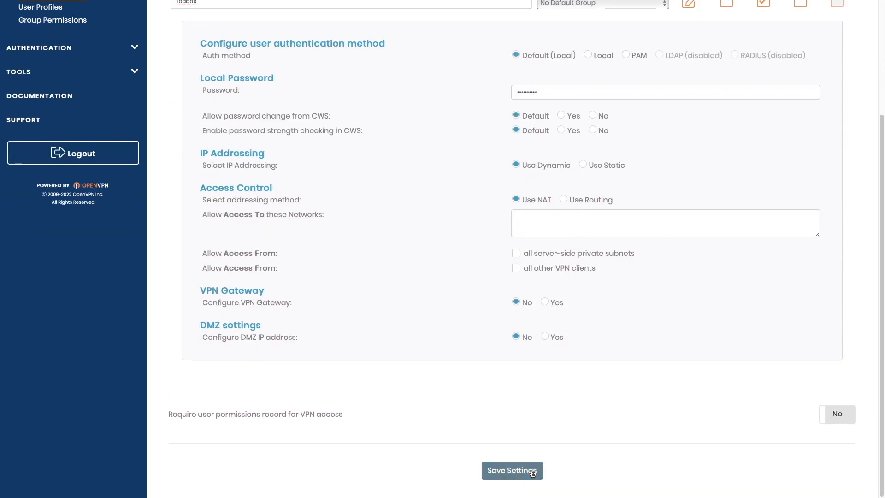
left_click(535, 473)
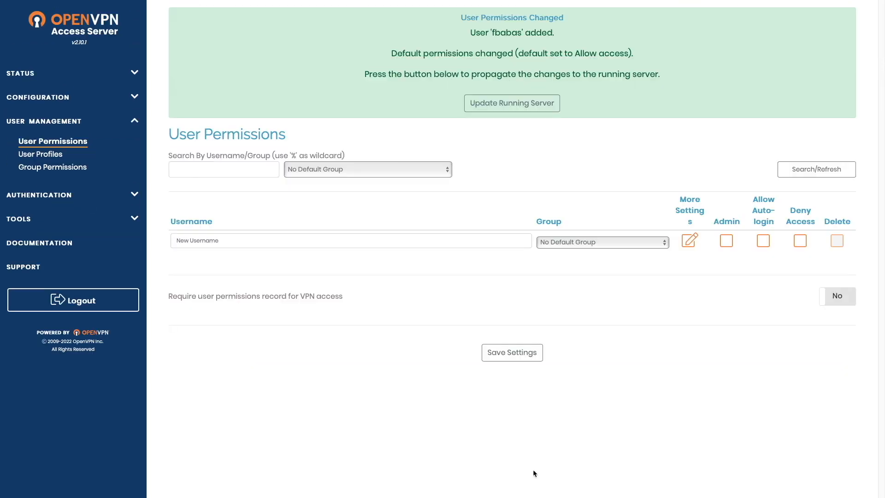
left_click(534, 108)
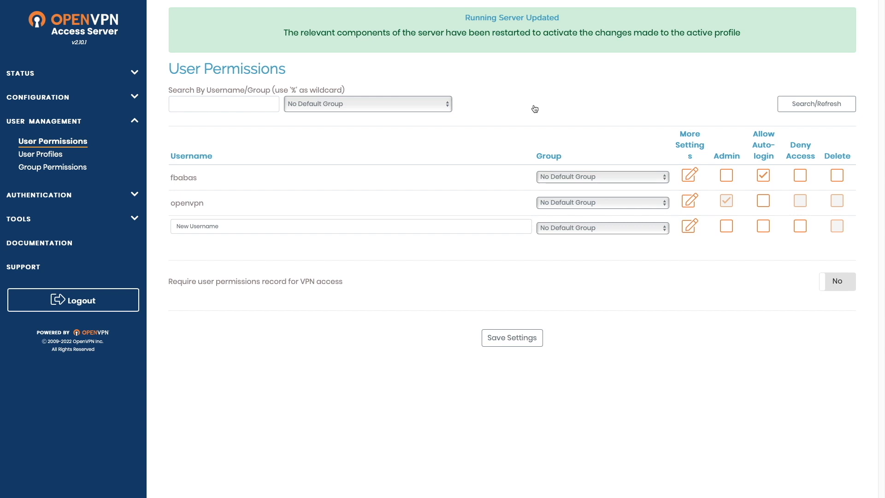
mouse_move(530, 7)
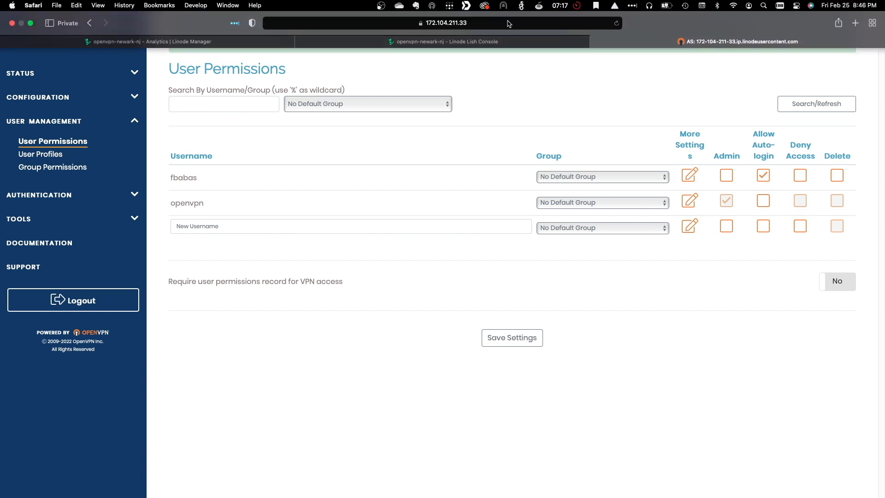
left_click(483, 22)
left_click_drag(351, 23, 447, 32)
key("BackSpace")
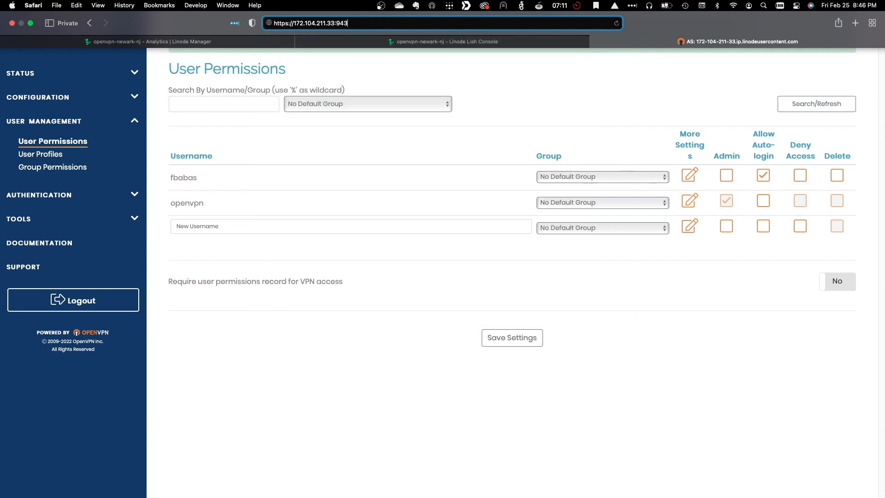
key("Return")
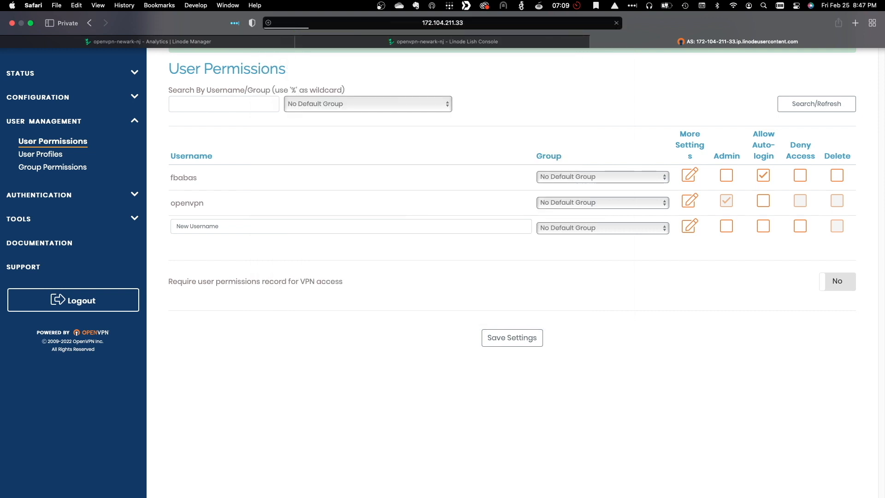
Sign in on the User Login page with the new VPN user's username and password
type("fbabas")
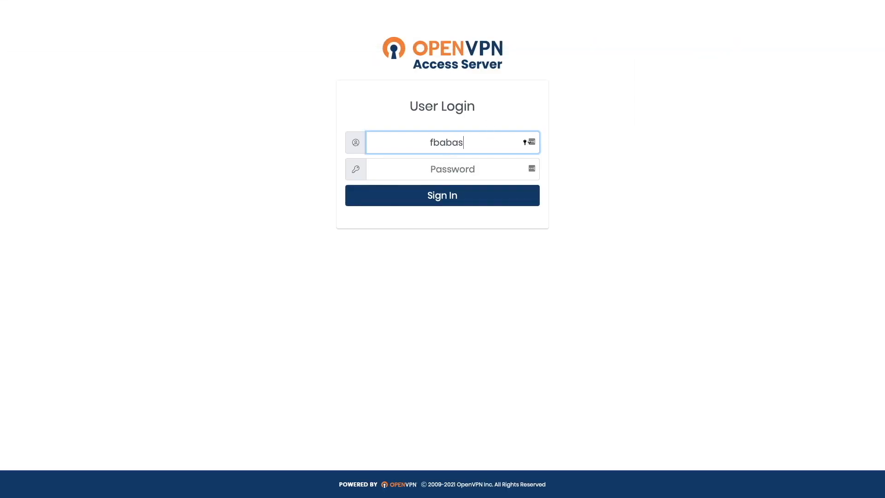
key("Tab")
type("********")
key("Return")
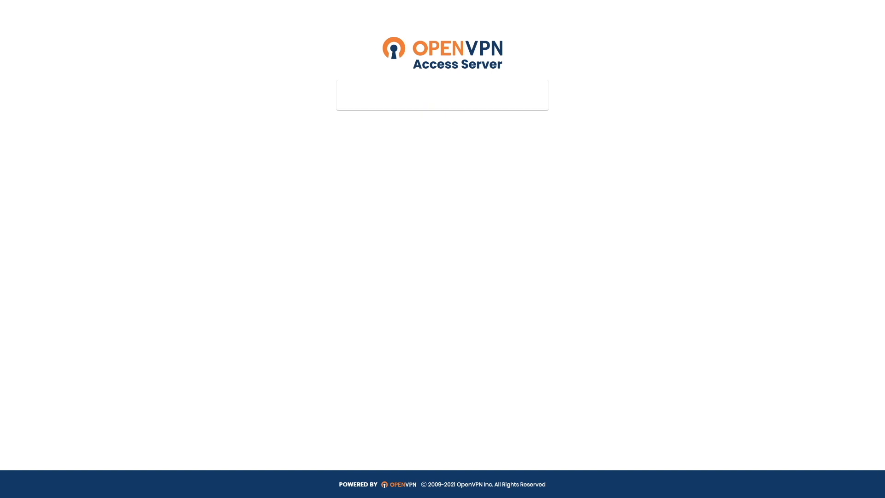
Download both the user-locked and the autologin connection profiles, allowing downloads from the server
scroll(513, 241, "down", 1)
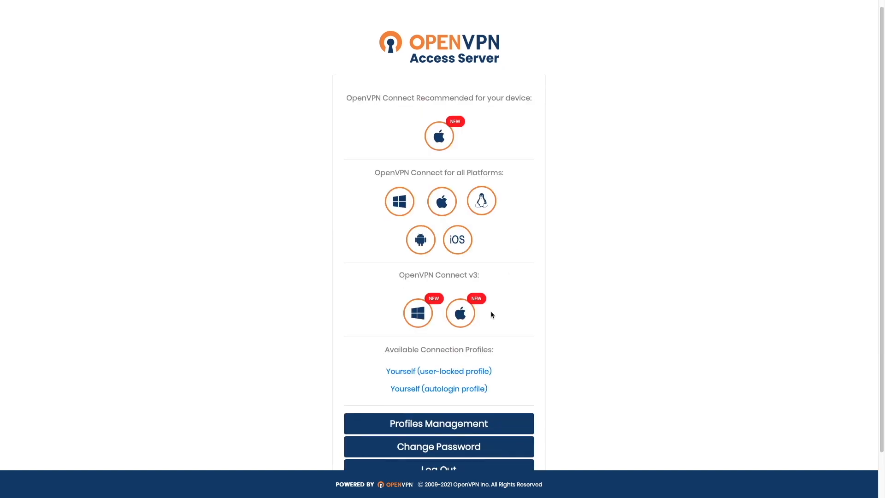
left_click(461, 371)
left_click(528, 272)
left_click(475, 389)
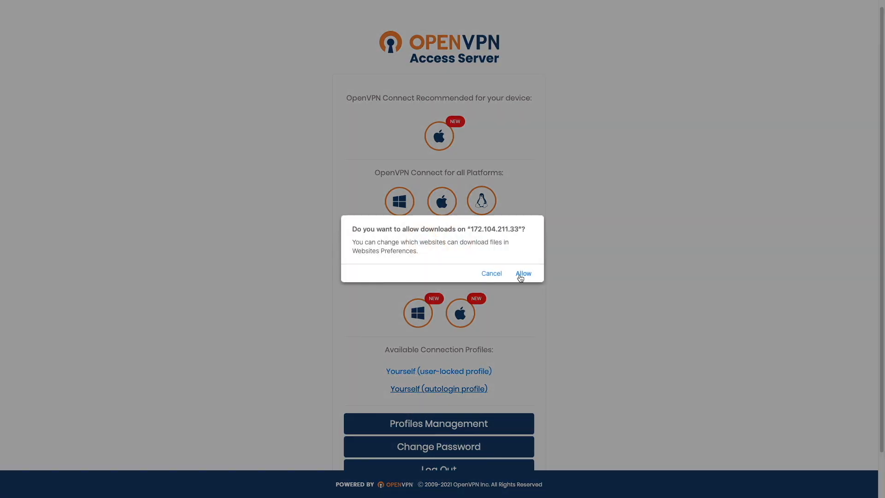
left_click(523, 274)
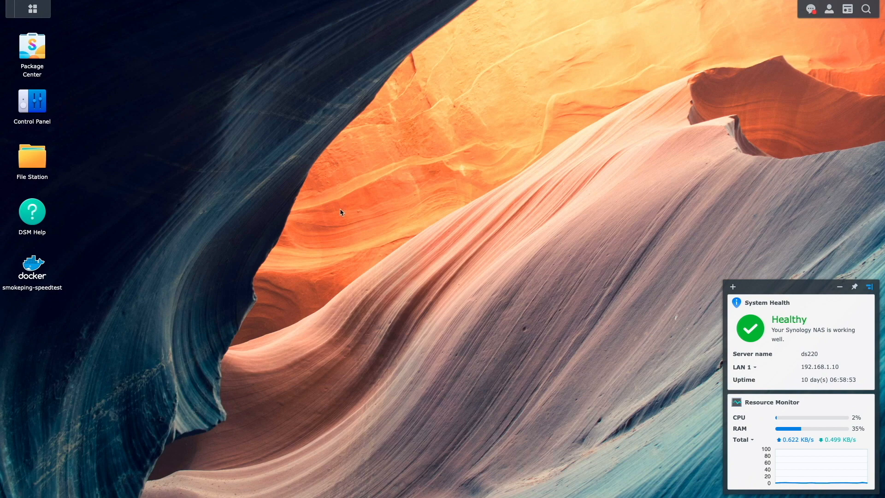
In Synology DSM, create a VPN profile from the network interface settings, using the OpenVPN (via importing a .ovpn file) method
left_click(41, 107)
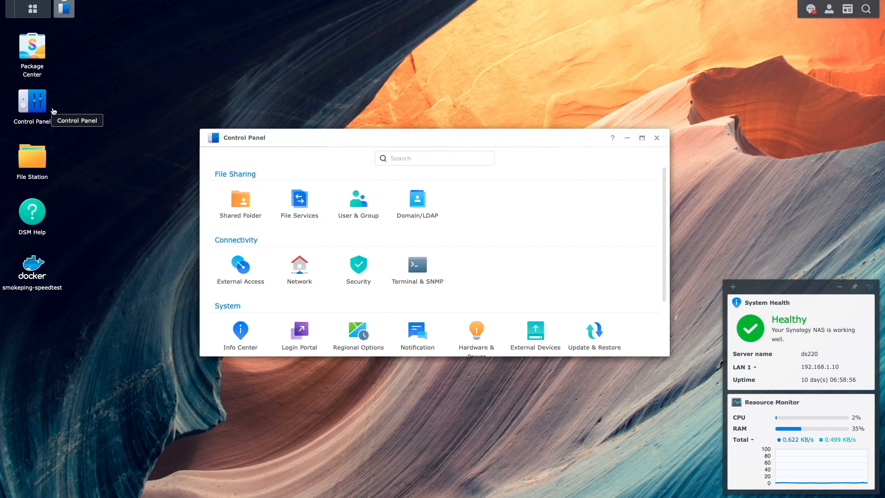
left_click(300, 269)
left_click(381, 161)
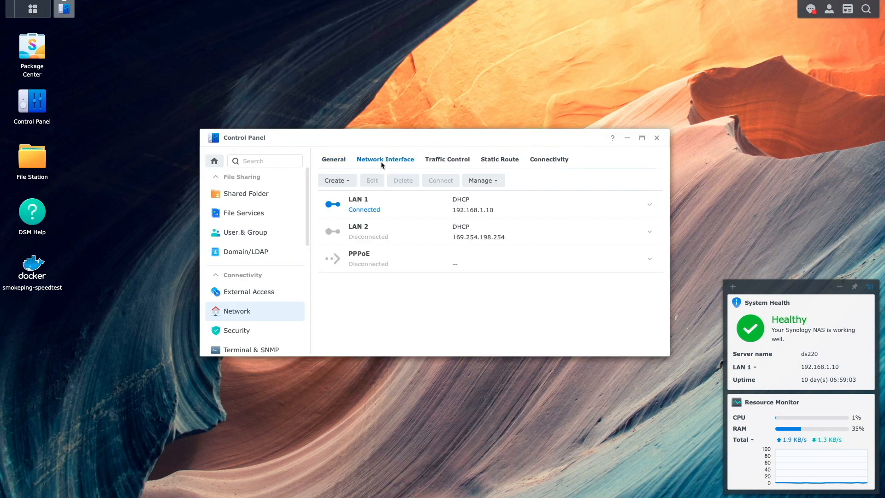
left_click(350, 184)
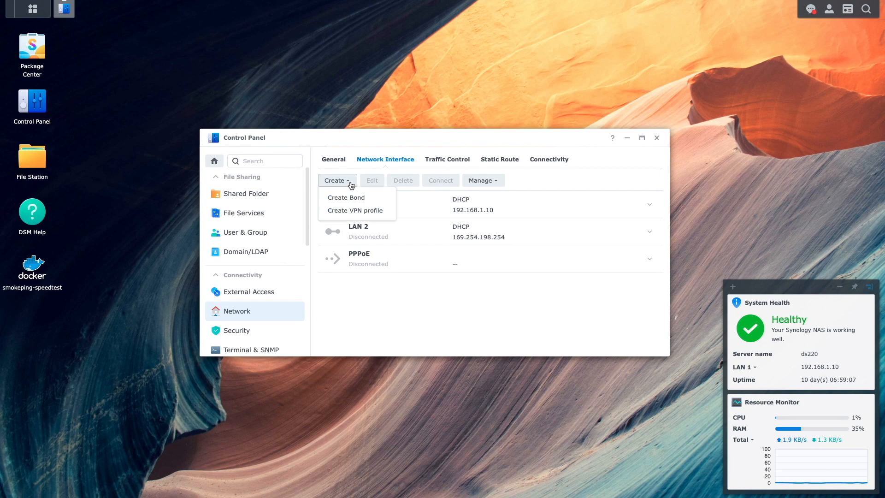
left_click(353, 211)
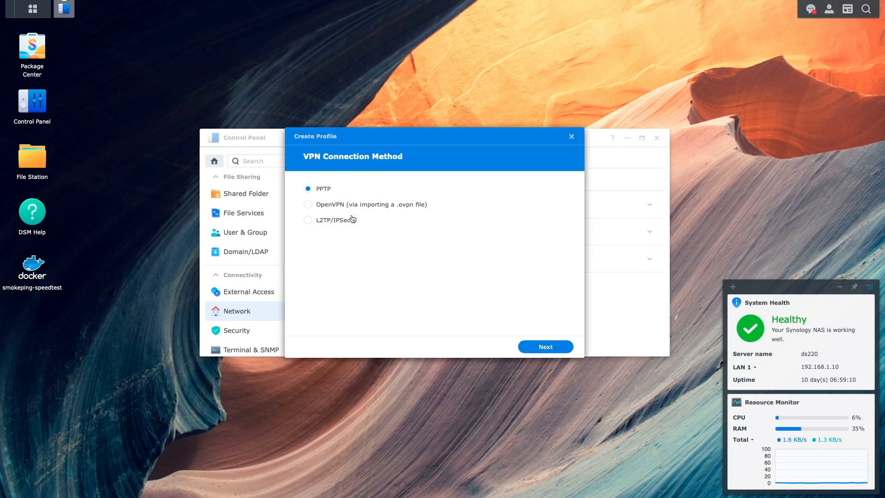
left_click(339, 205)
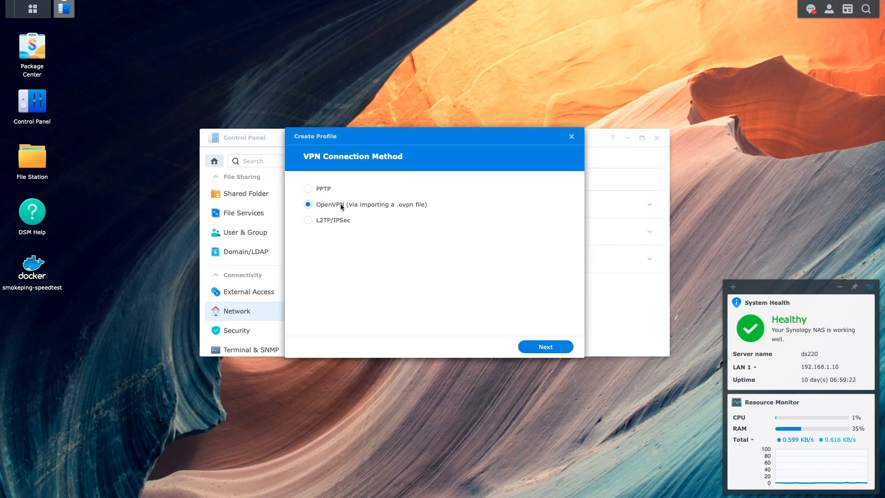
left_click(544, 345)
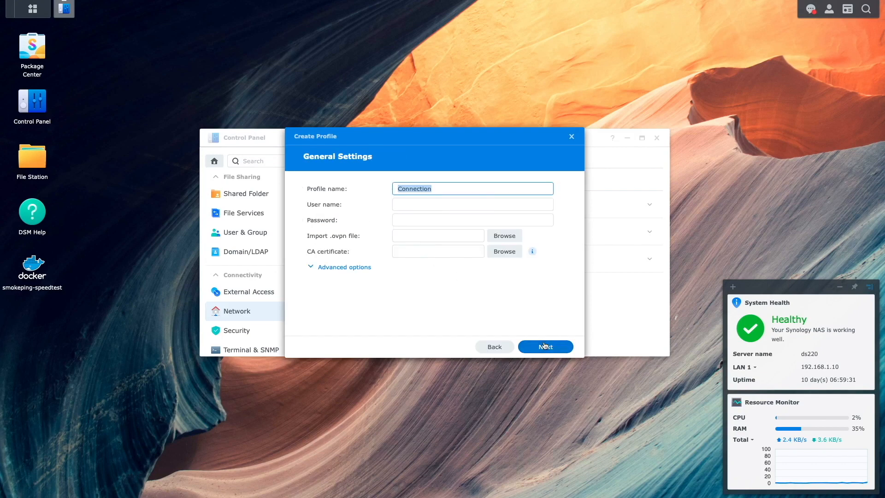
Name the VPN profile OpenVPN_Linode_User_Locked and enter the VPN user's username and password
type("OpenVPN_Linode_")
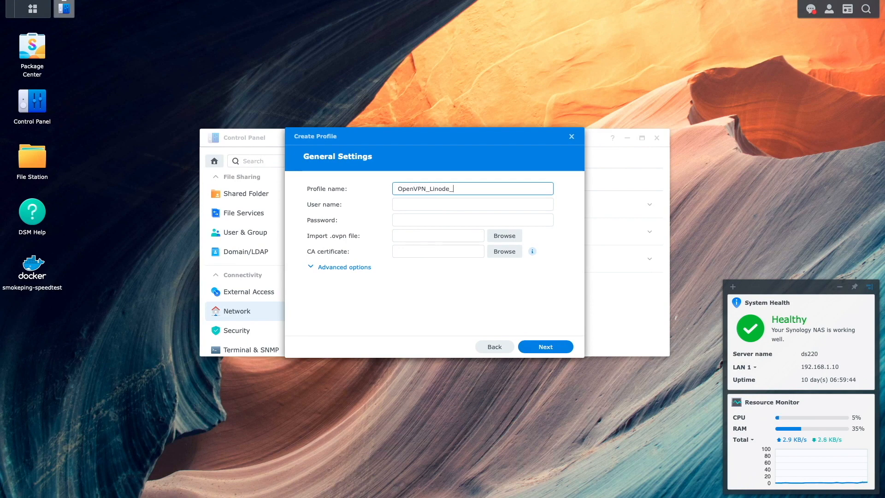
type("User_Locked")
key("Tab")
type("fbabas")
key("Tab")
type("**********")
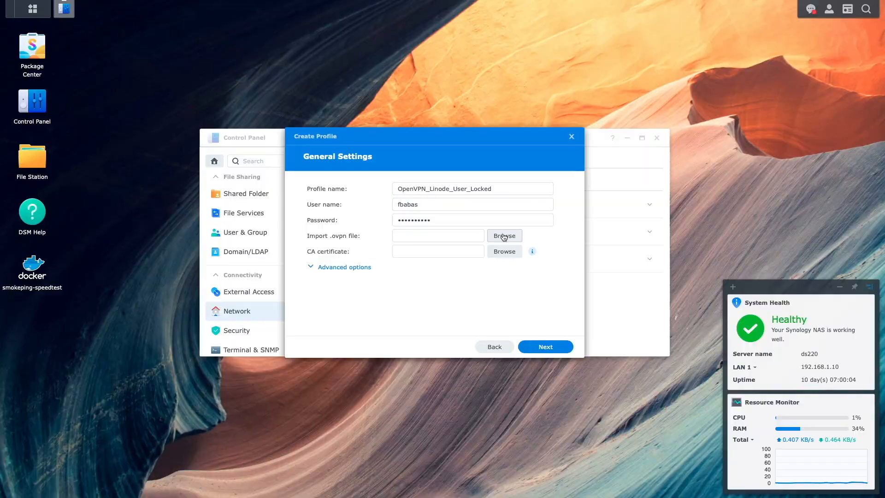
Import profile-3-2.ovpn and finish the profile with the remote network's default gateway and connections from other network devices allowed
left_click(504, 237)
left_click(395, 217)
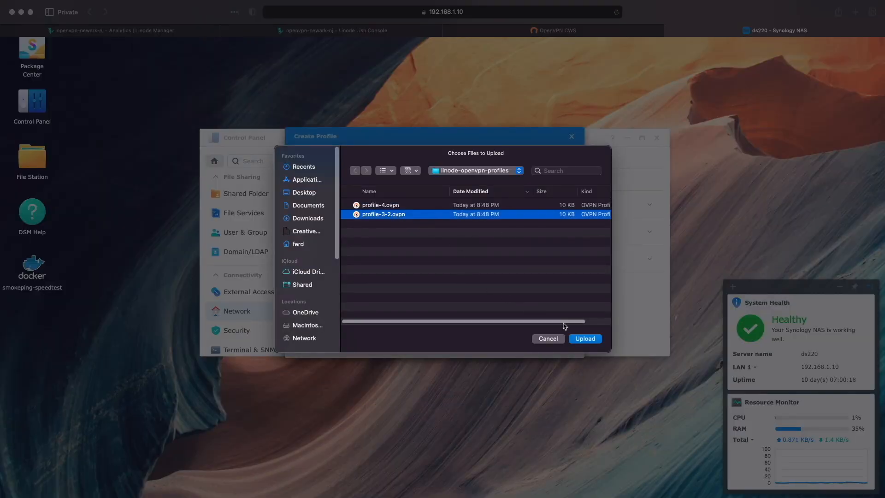
left_click(585, 341)
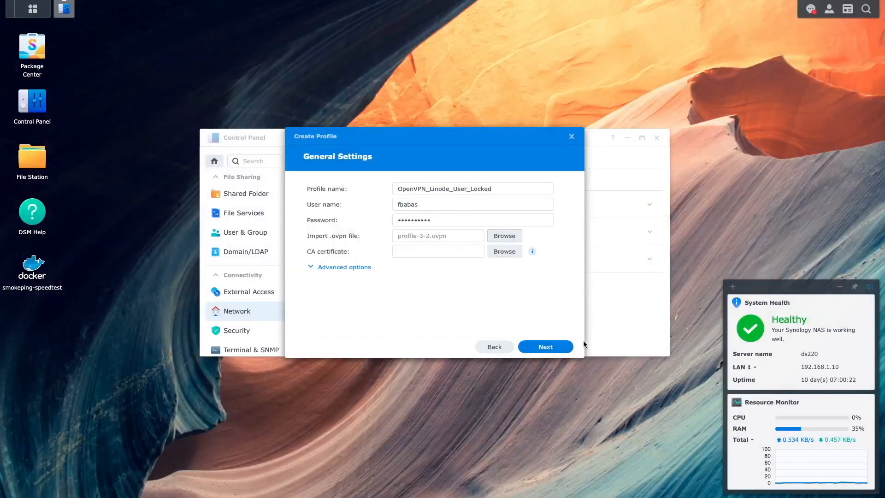
left_click(560, 347)
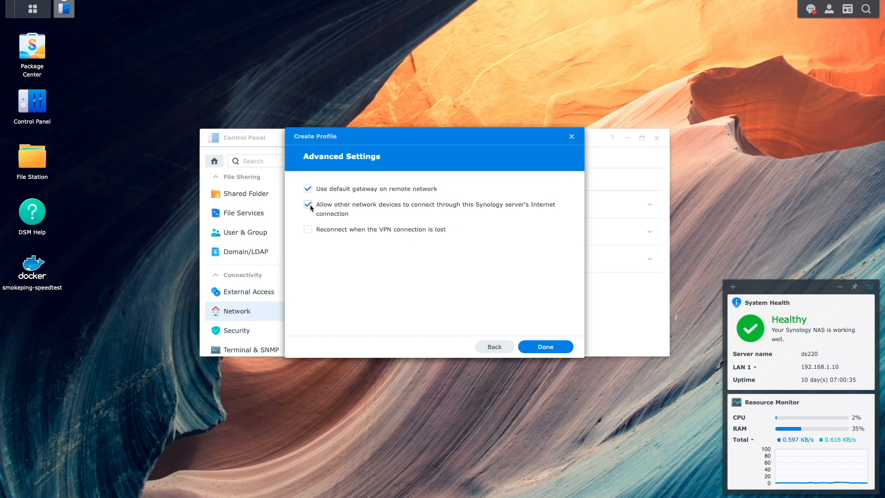
left_click(530, 346)
Start another VPN profile from the network interface settings, using the OpenVPN (via importing a .ovpn file) method
left_click(345, 181)
left_click(355, 210)
left_click(345, 204)
left_click(546, 346)
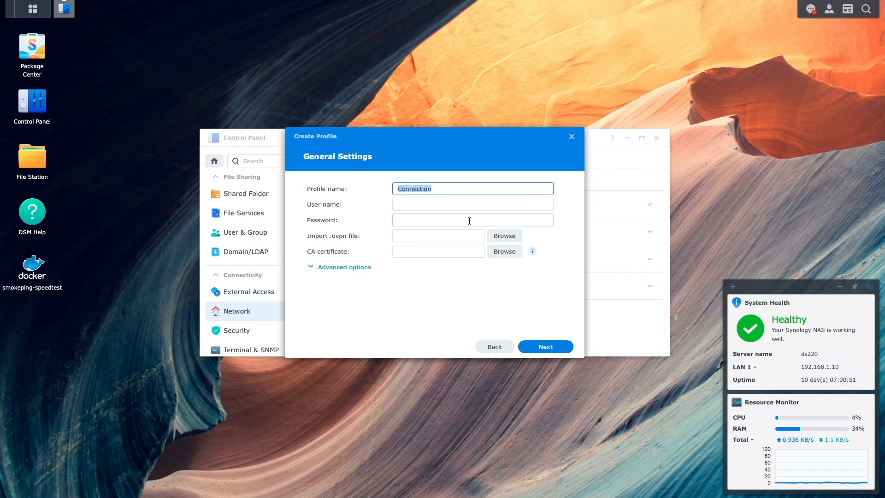
Name the VPN profile OpenVPN_Linode_Auto_Login, leaving the username and password empty
type("OpenVPN")
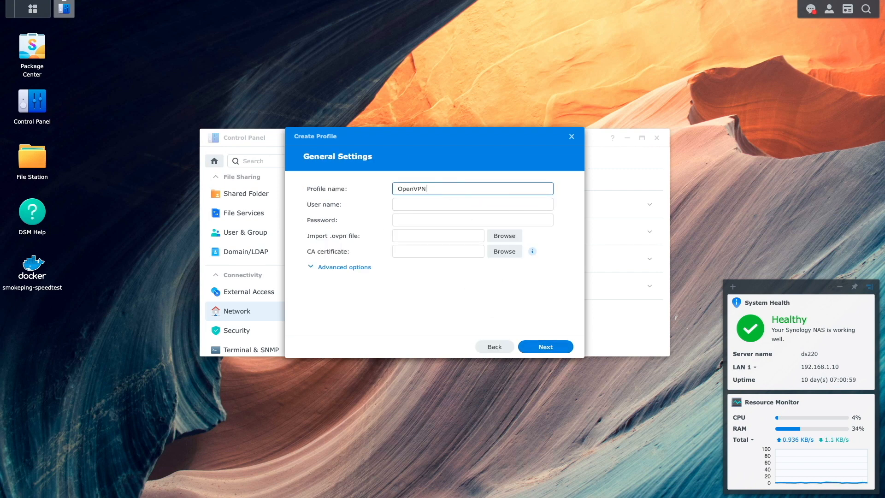
type("_Linode_Auto_Login")
key("Tab")
key("Tab")
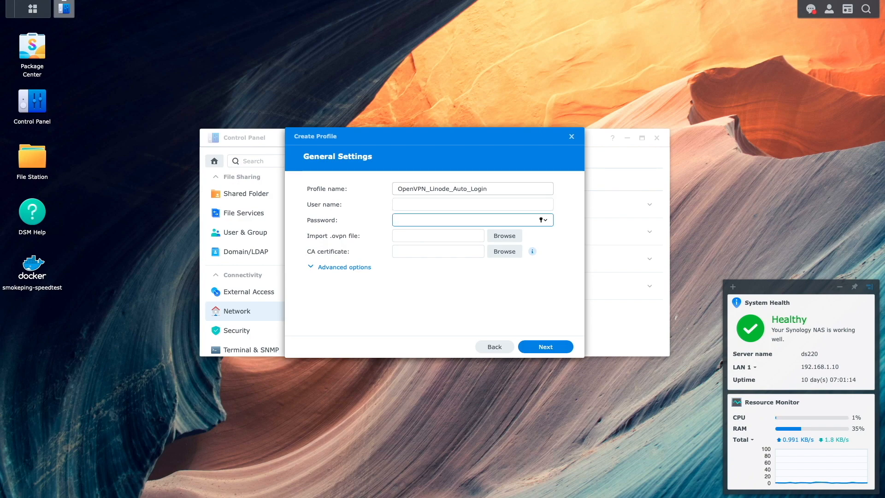
Import profile-4.ovpn and finish the profile, toggling the option for other network devices to connect through the server's Internet connection
left_click(503, 236)
left_click(388, 208)
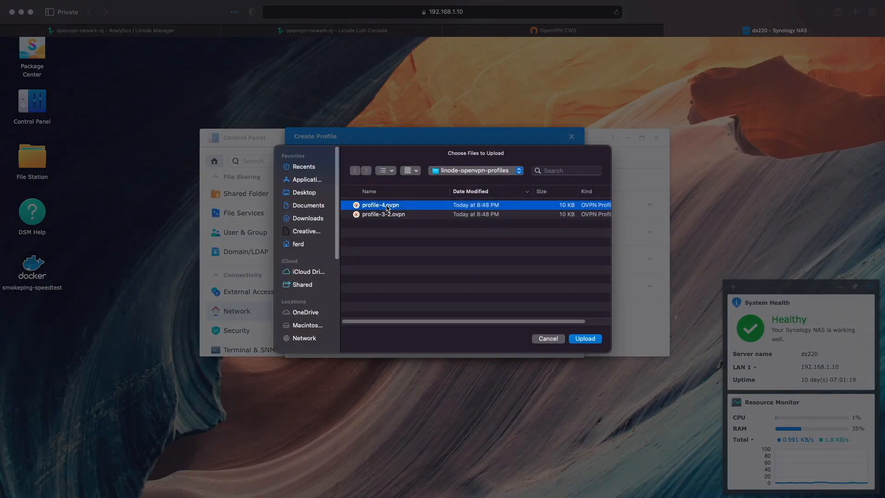
left_click(584, 339)
left_click(554, 346)
left_click(308, 204)
left_click(544, 346)
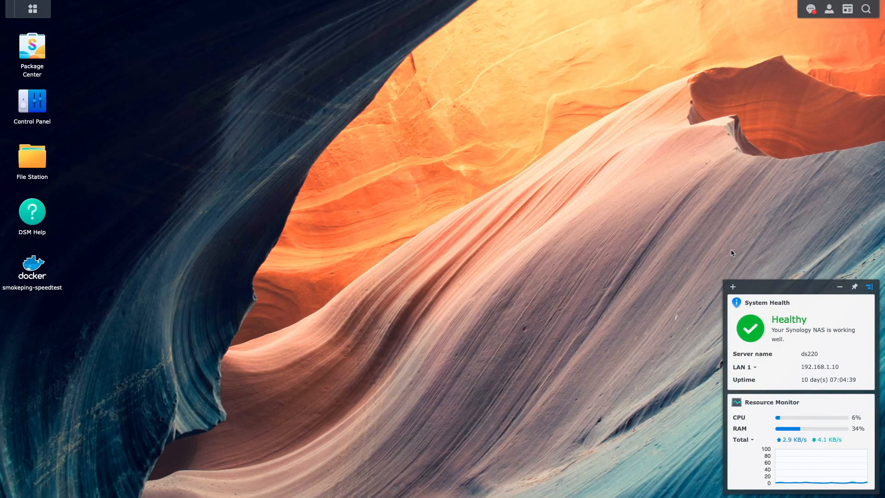
Enable the SSH service in the Control Panel's Terminal & SNMP settings and apply the change, acknowledging the warning
left_click(49, 113)
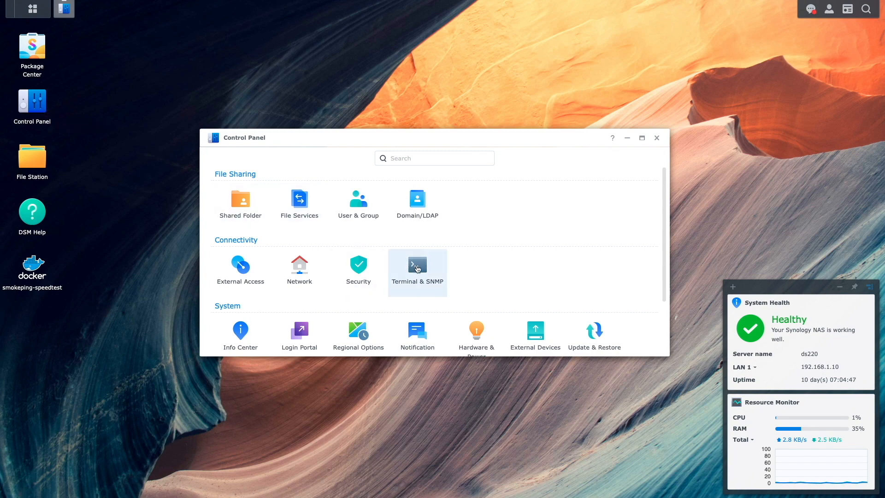
left_click(417, 268)
left_click(343, 222)
left_click(626, 347)
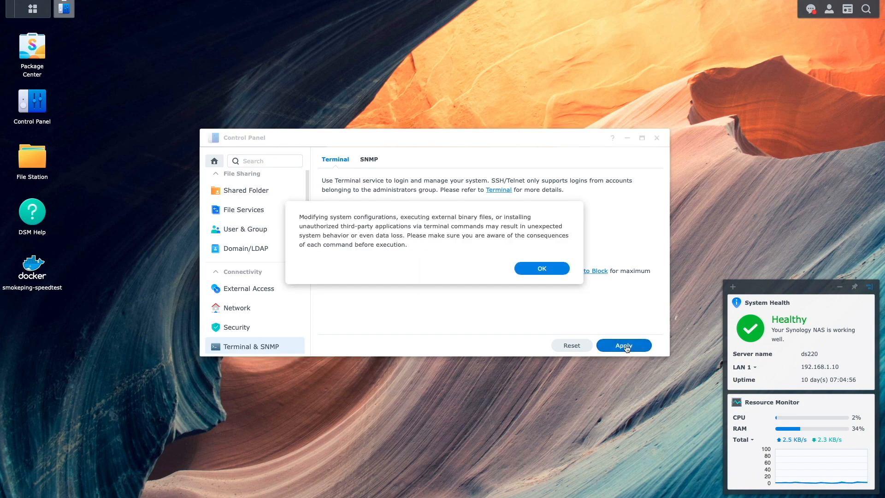
left_click(553, 271)
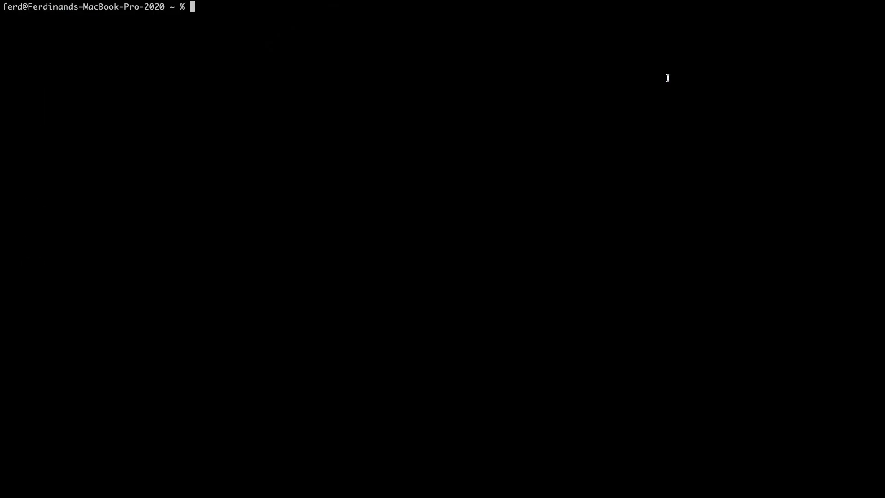
type("ssh dsadmin@192.168.1.10")
key("Return")
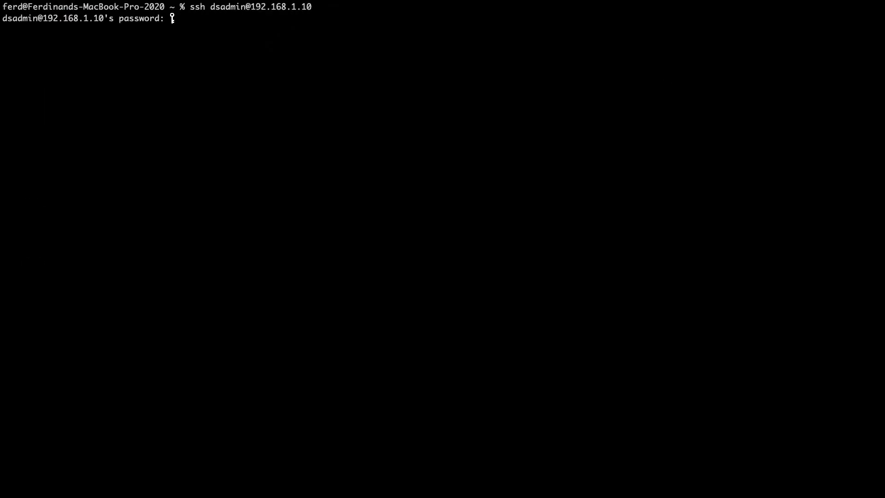
key("Return")
Trace the NAS's network route without VPN by running traceroute youtube.com
type("tra")
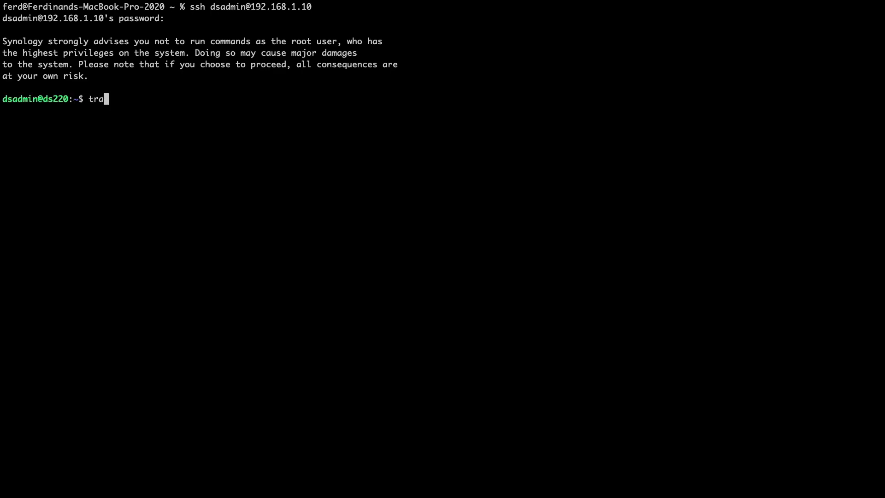
type("ceroute youtube.com")
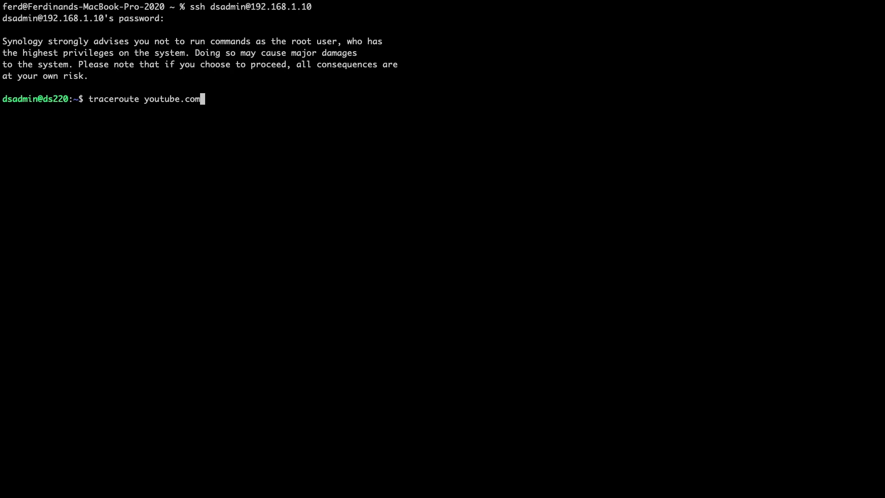
key("Return")
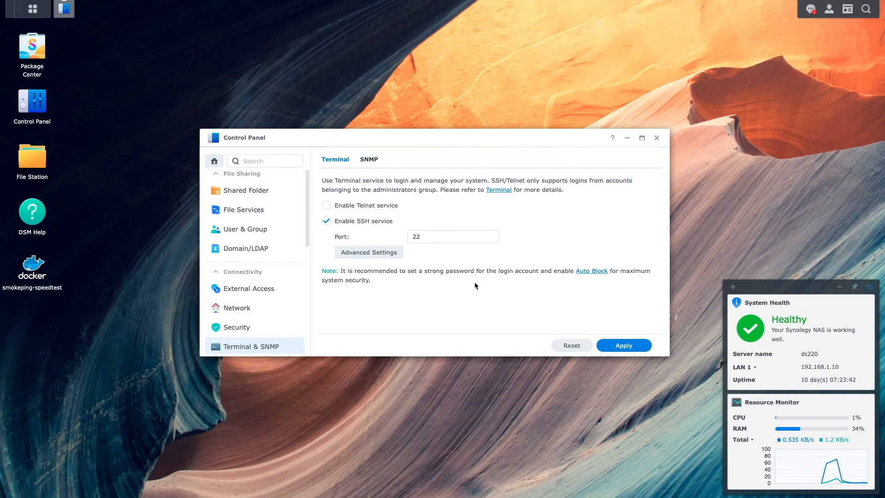
Back in Synology DSM, connect the OpenVPN_Linode_User_Locked VPN from the network interface settings and expand its connection details
left_click(248, 309)
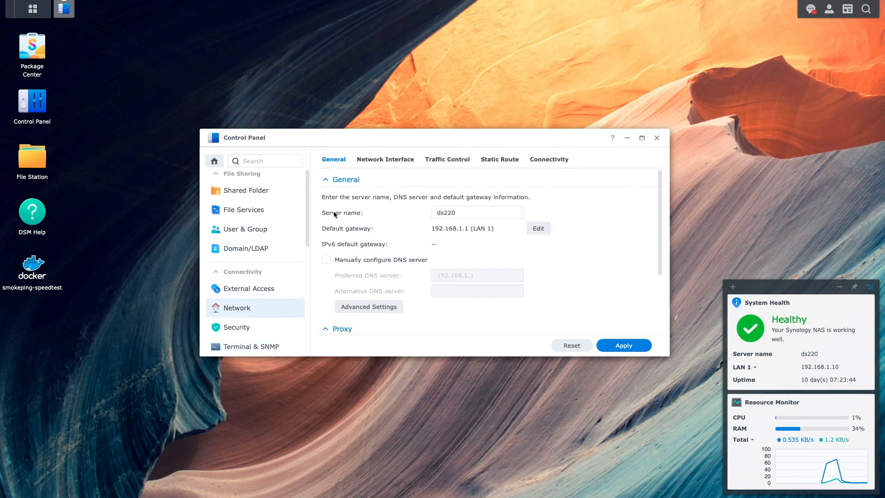
left_click(393, 162)
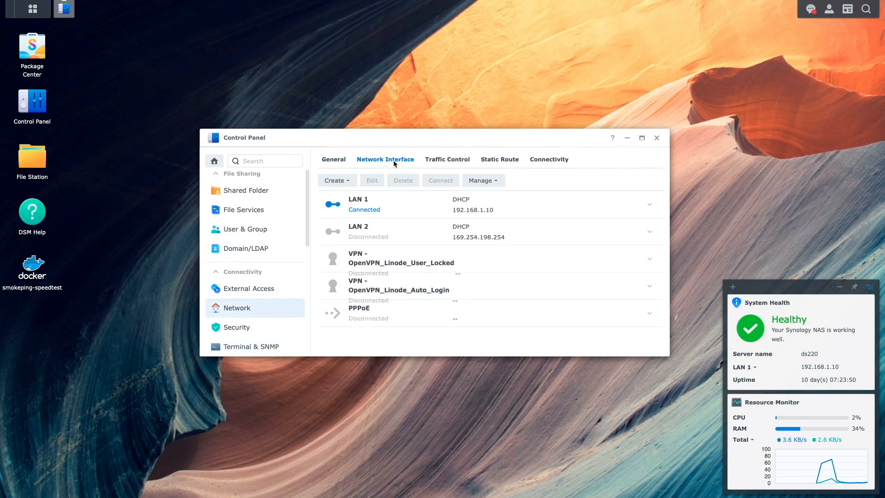
left_click(417, 263)
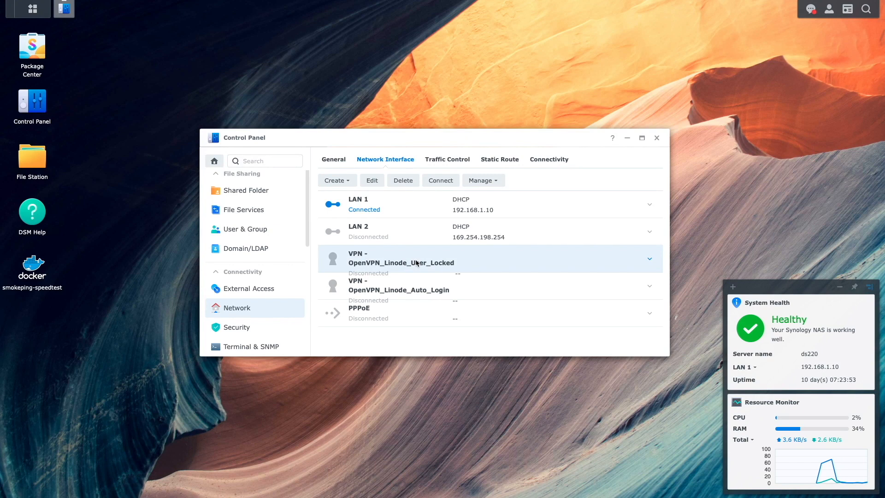
left_click(439, 181)
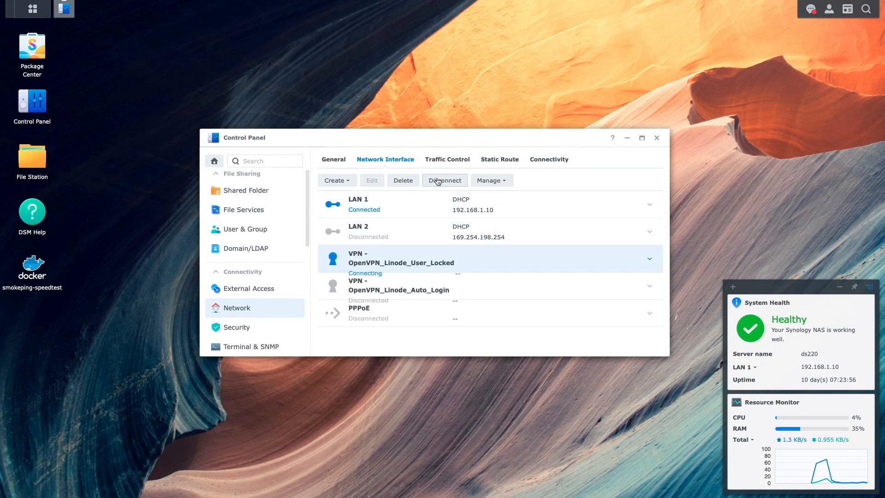
left_click(650, 261)
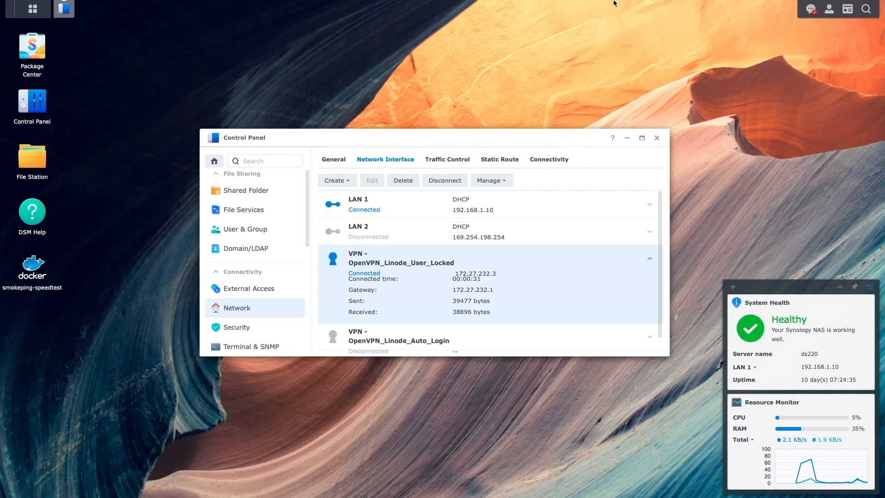
left_click(582, 41)
left_click(524, 24)
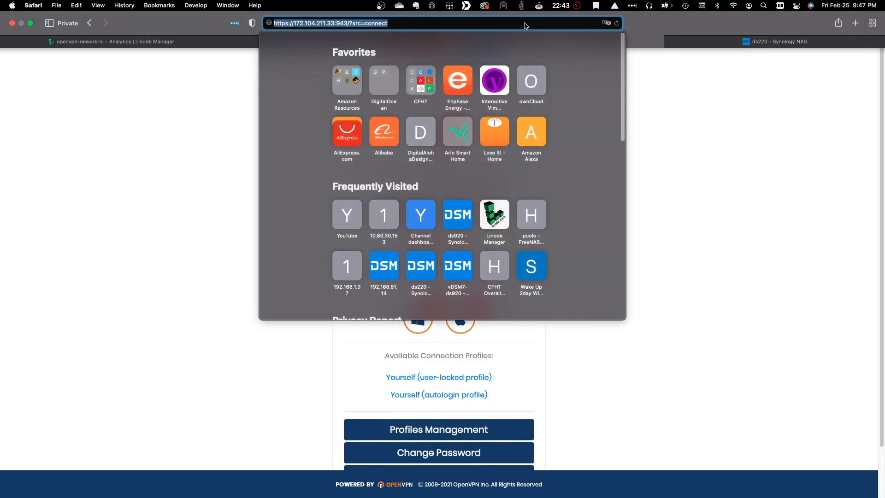
key("Right")
key("BackSpace")
key("BackSpace")
key("BackSpace")
key("BackSpace")
key("BackSpace")
key("BackSpace")
key("BackSpace")
key("BackSpace")
key("BackSpace")
key("BackSpace")
key("BackSpace")
key("BackSpace")
type("admi")
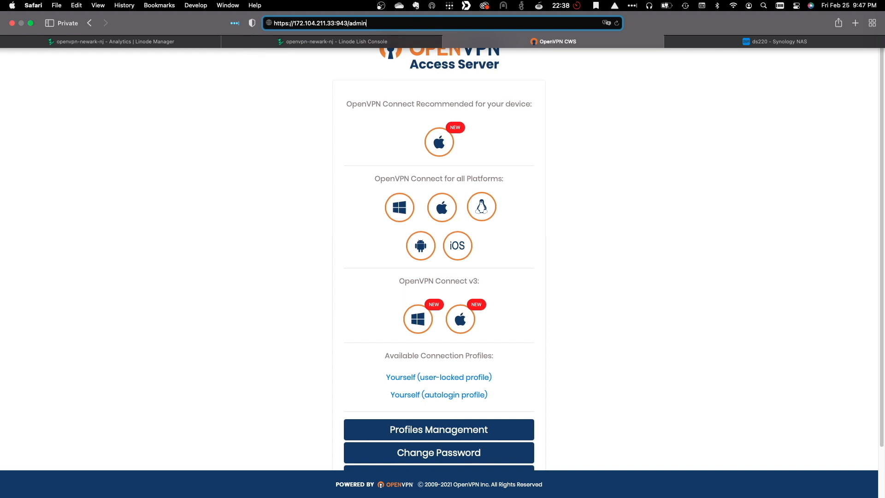
type("n")
key("Return")
Sign in to the Admin Login as openvpn with the admin password and view the current VPN users
type("openvpn")
key("Tab")
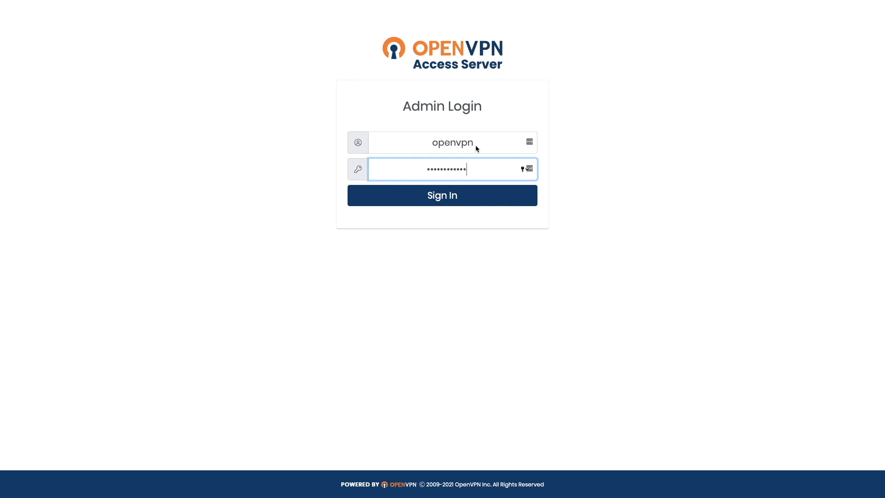
key("Return")
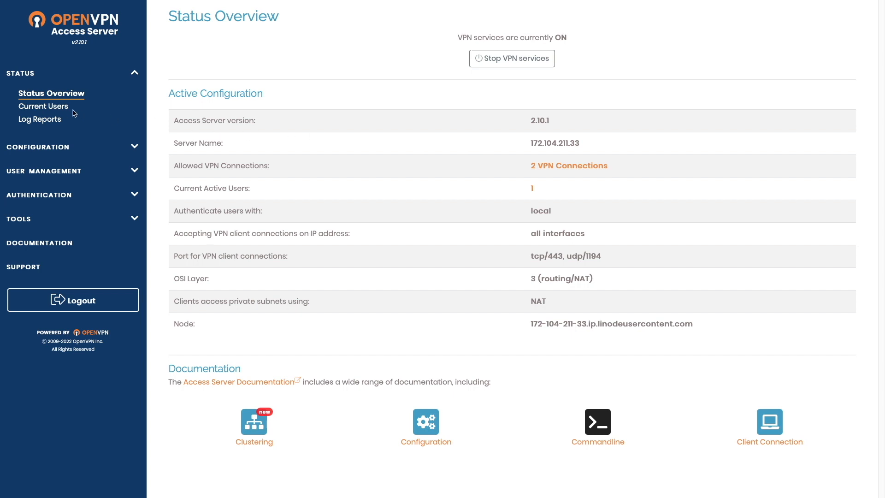
left_click(58, 109)
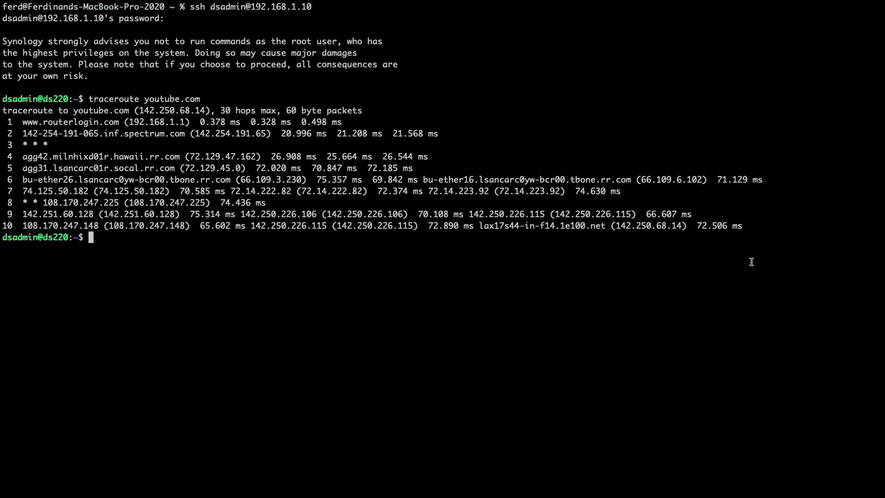
Switch back to the NAS's SSH session and repeat traceroute youtube.com with the VPN connected
key("Up")
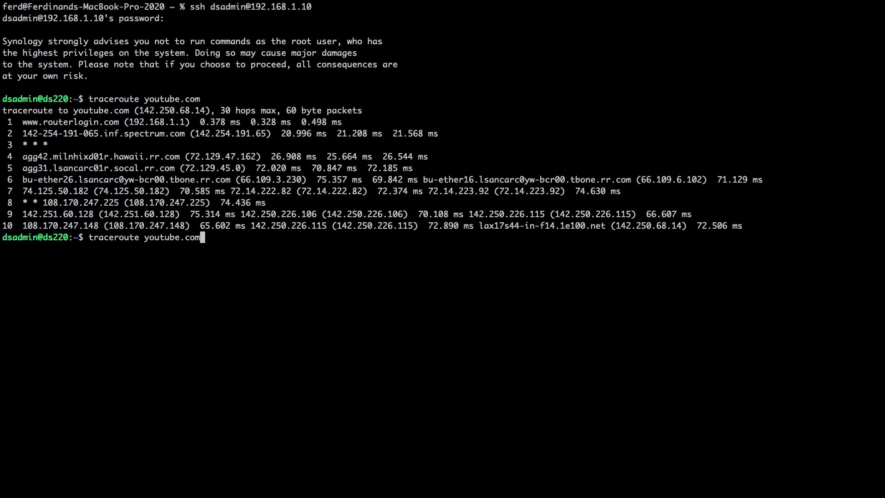
key("Return")
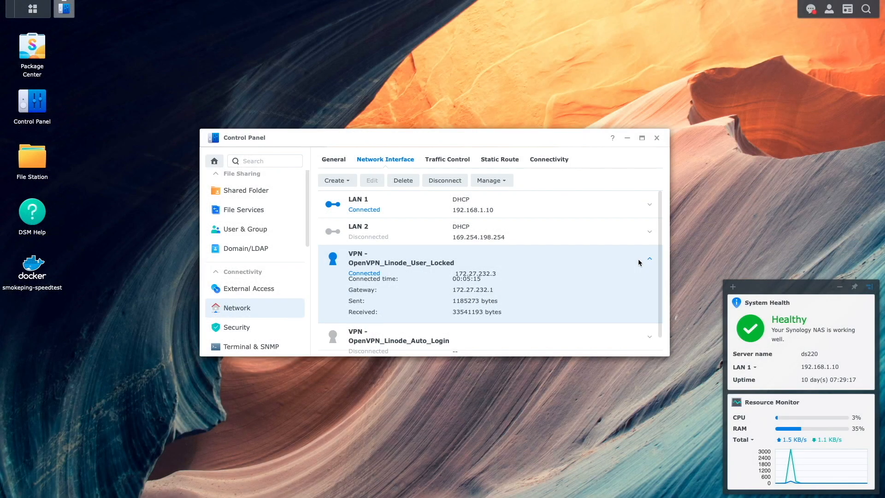
In Synology DSM, disconnect the OpenVPN_Linode_User_Locked VPN and connect OpenVPN_Linode_Auto_Login with its details expanded
left_click(649, 259)
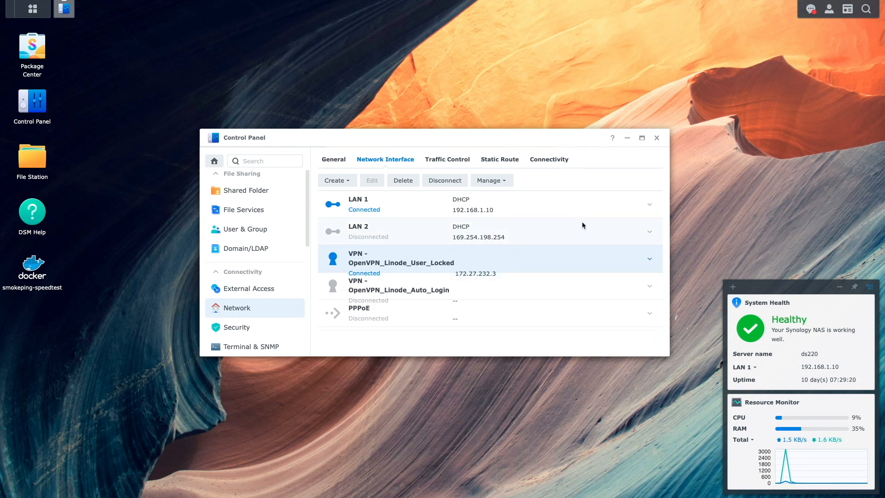
left_click(460, 184)
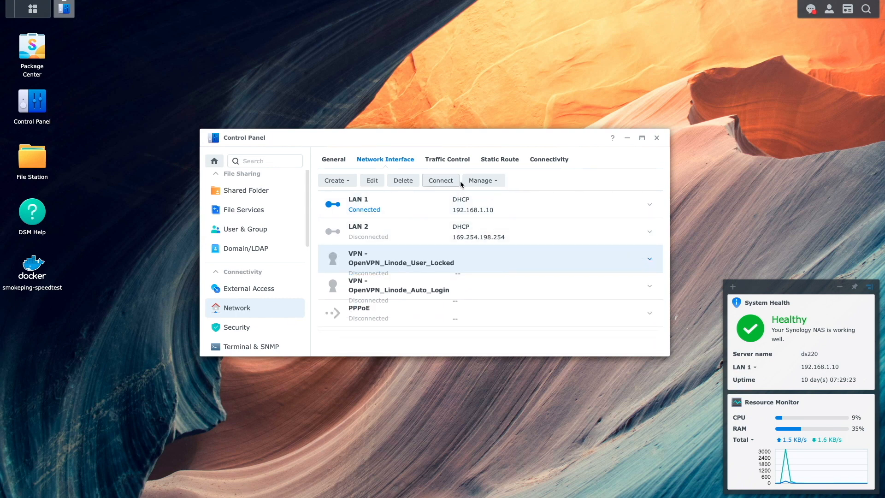
left_click(640, 289)
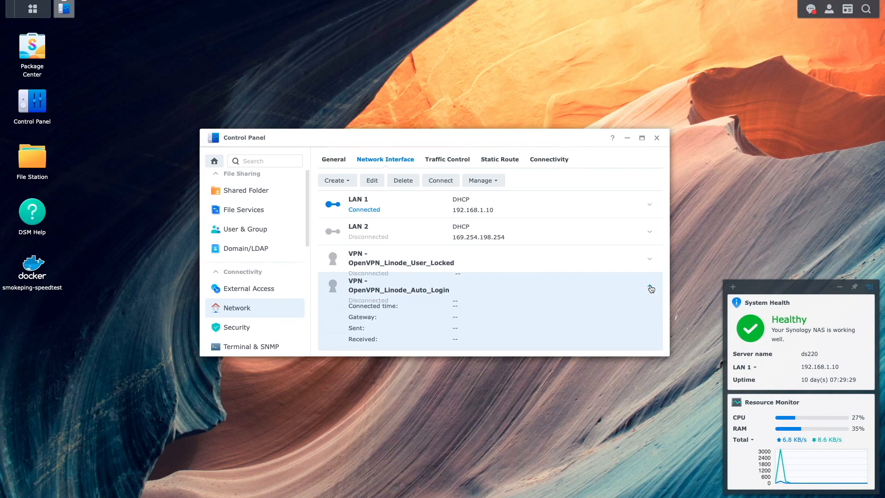
left_click(441, 181)
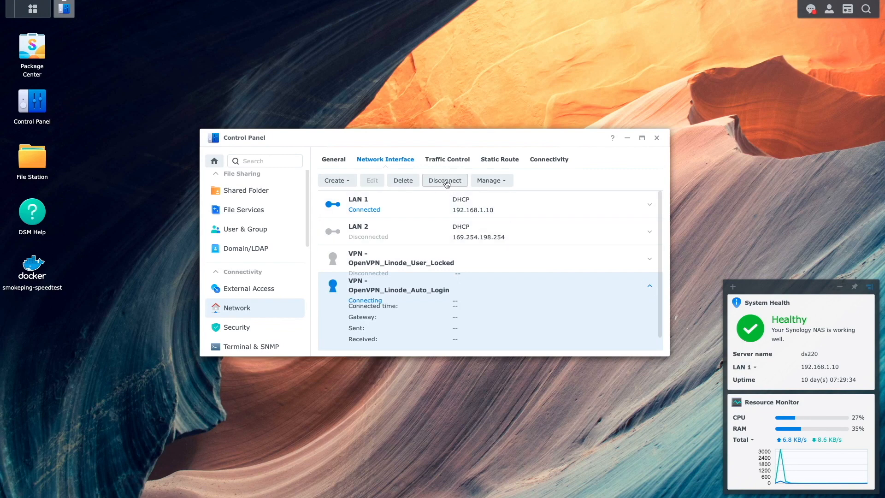